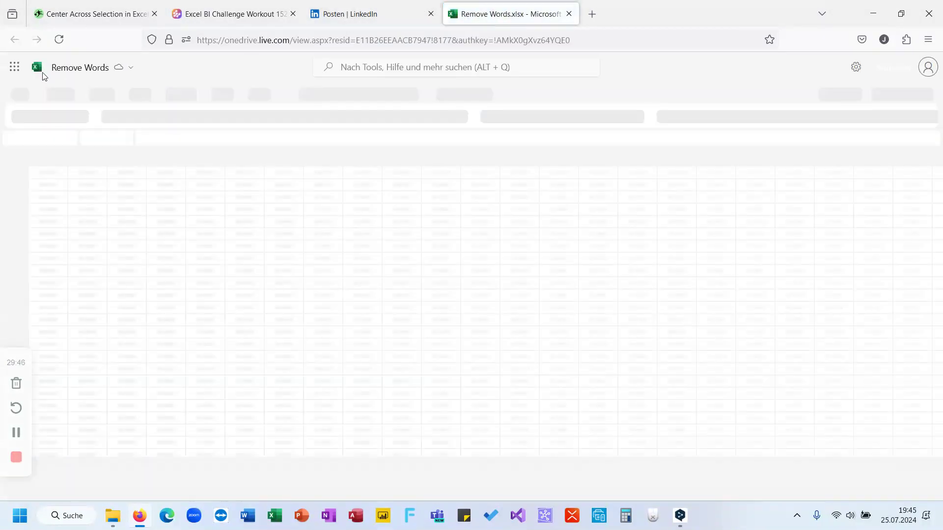
Download a copy of the Remove Words workbook from Excel online and open it in desktop Excel
click(30, 93)
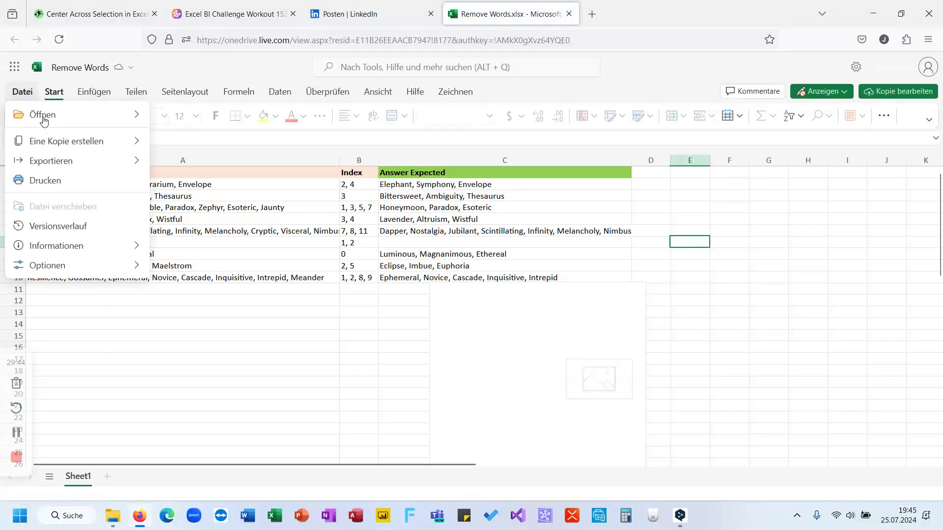
mouse_move(122, 141)
click(200, 167)
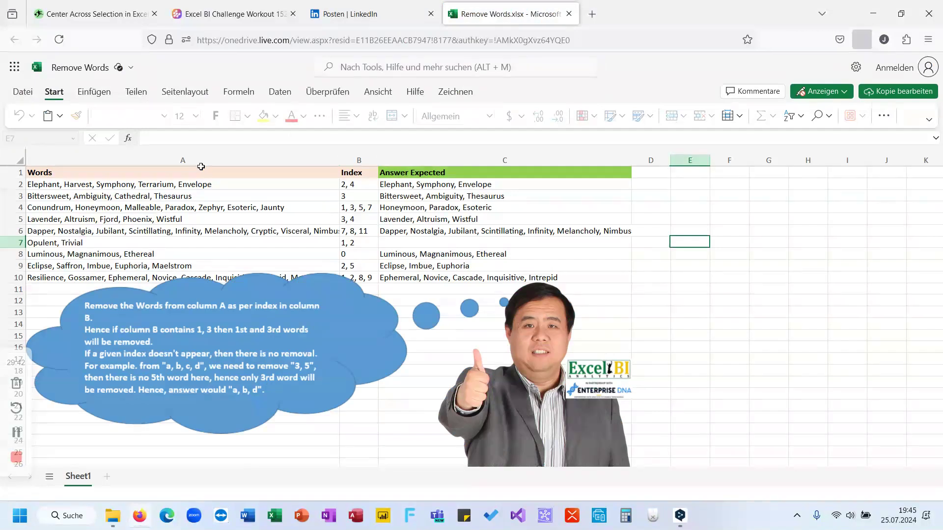
click(652, 85)
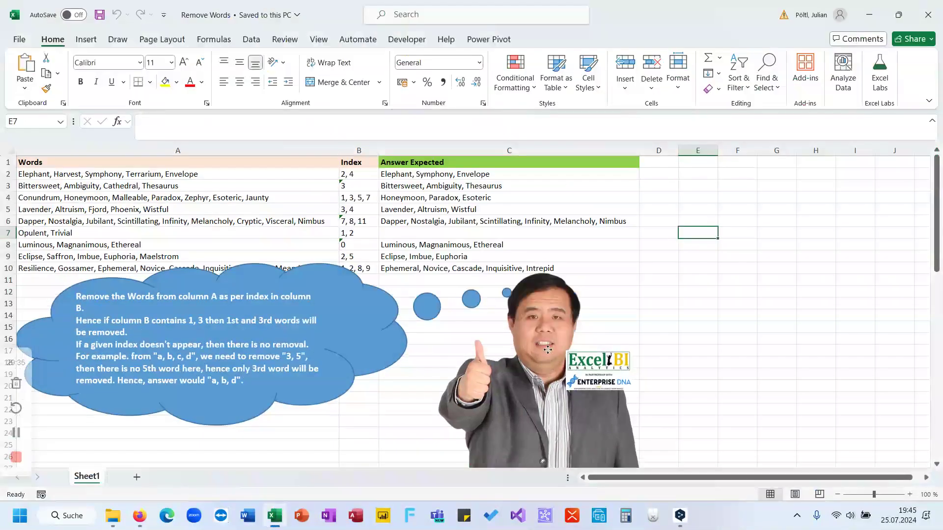
Delete the logo and the portrait picture, and move the thought bubble down so that it clears the data rows
click(546, 371)
key(Delete)
click(574, 402)
key(Delete)
click(365, 338)
drag(365, 339, 426, 382)
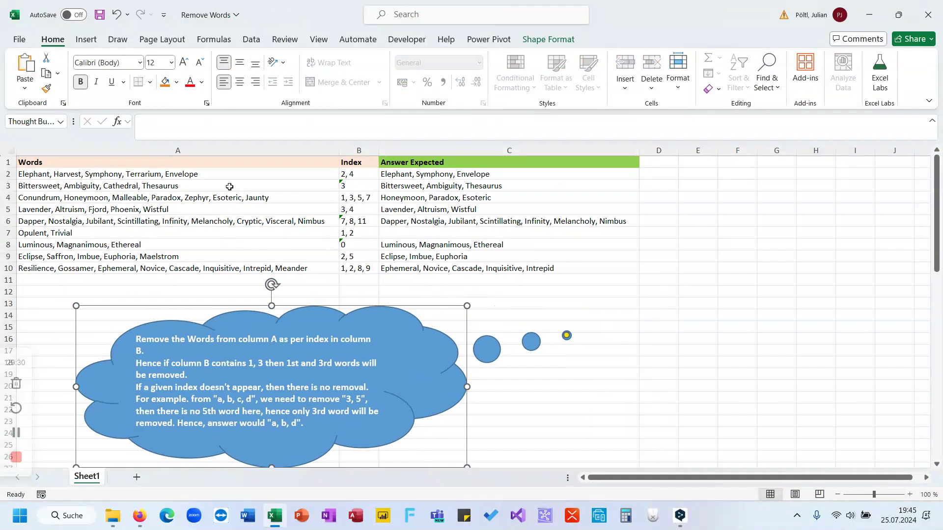
In E2, split the words of A2 into separate columns with =TEXTSPLIT(A2;", ")
drag(348, 175, 358, 267)
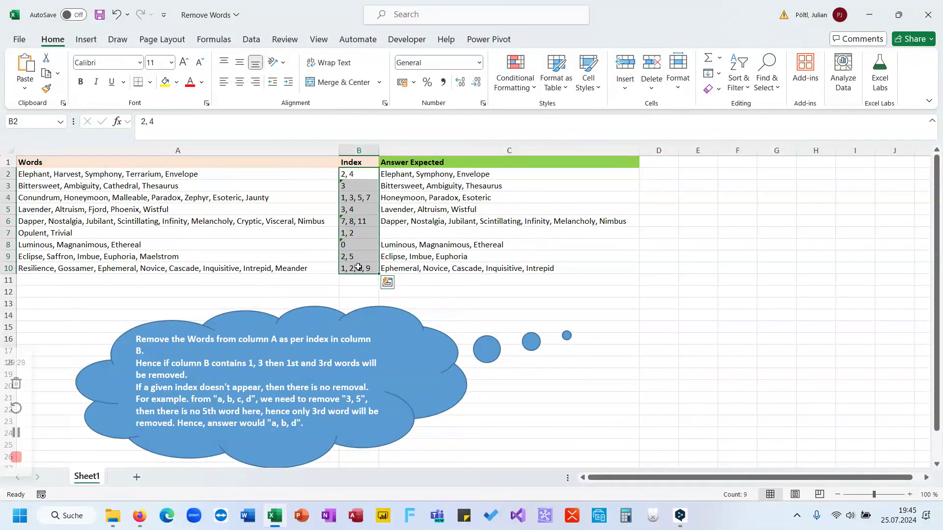
click(689, 173)
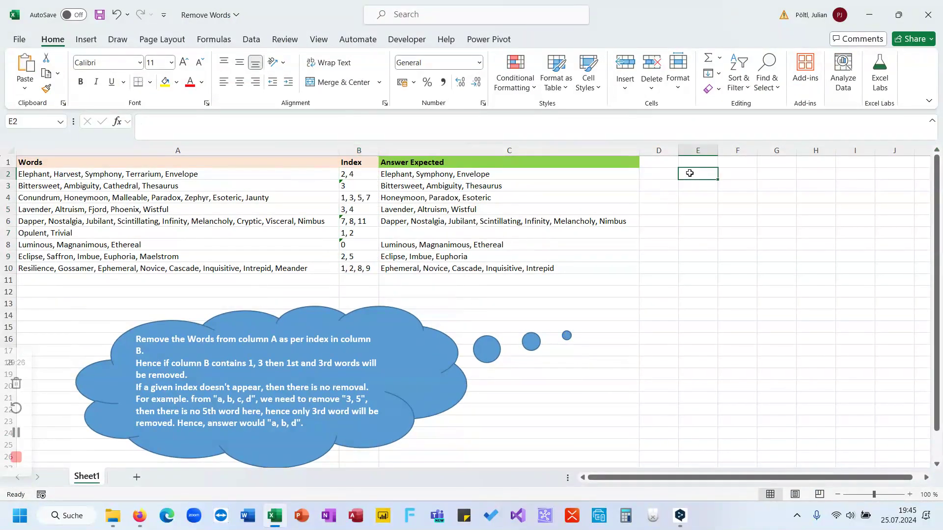
text(=)
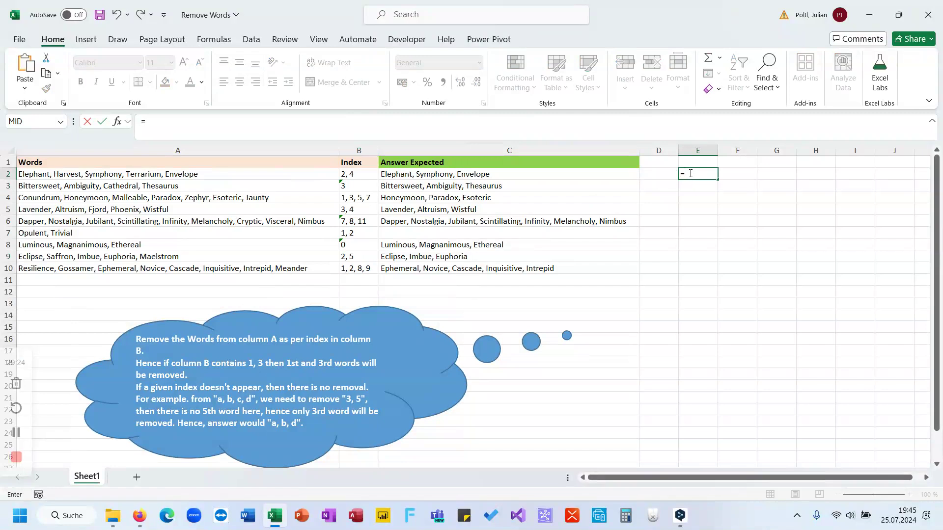
text(te)
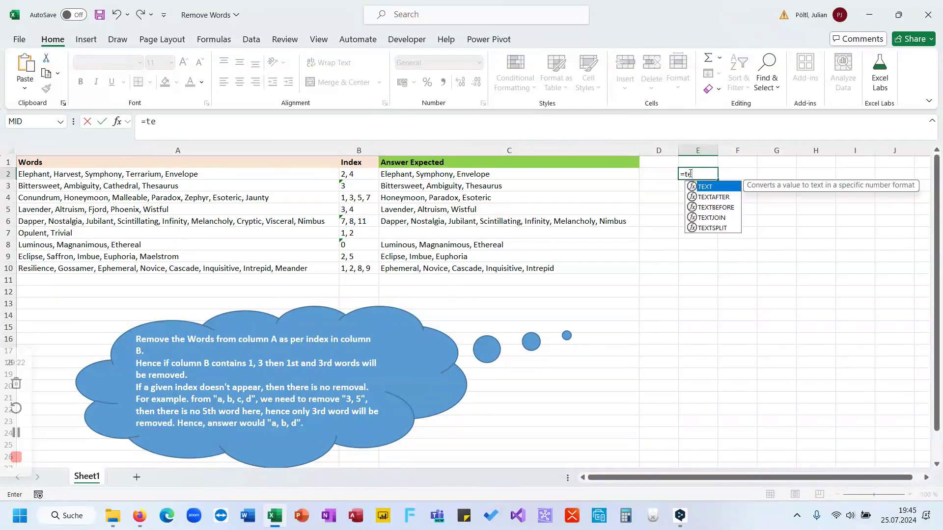
text(xs)
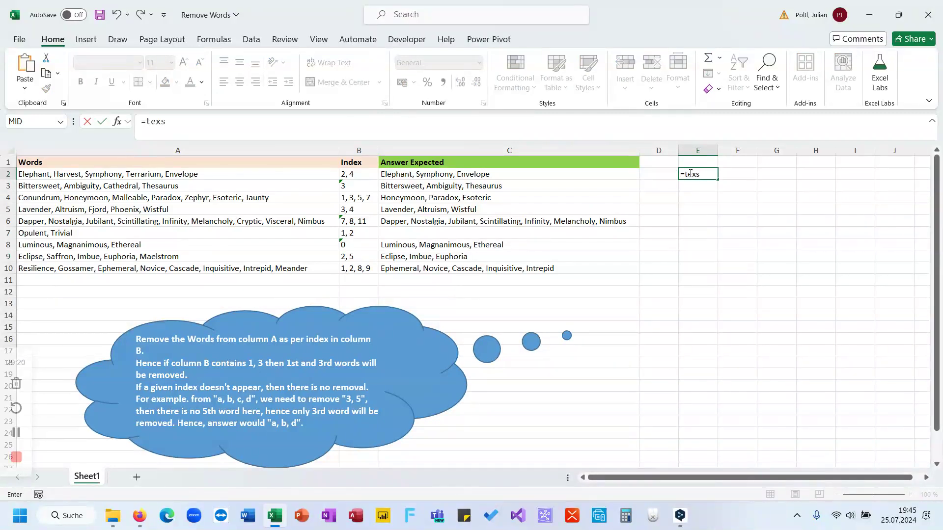
key(BackSpace)
text(ts)
key(Tab)
click(273, 174)
text(;")
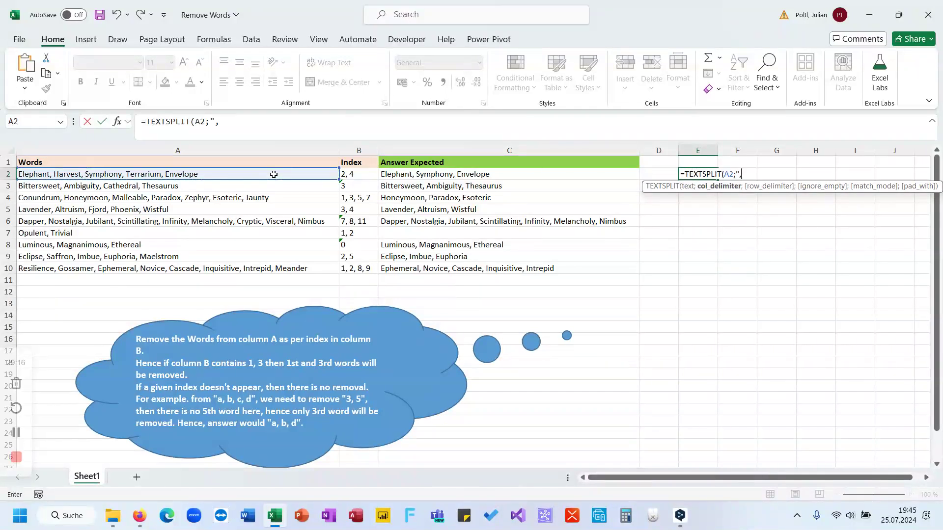
text(, "))
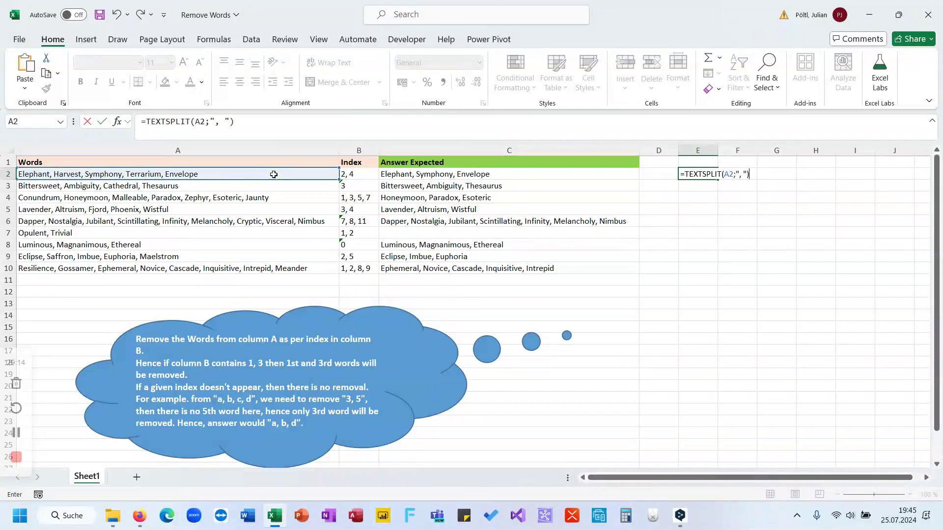
key(Return)
key(Up)
key(ctrl+Down)
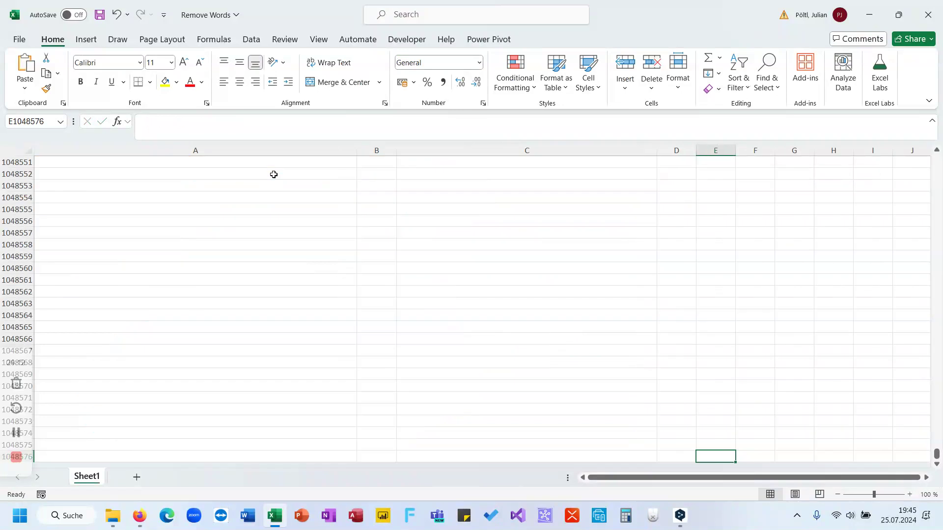
key(ctrl+Up)
scroll(495, 240, up, 1)
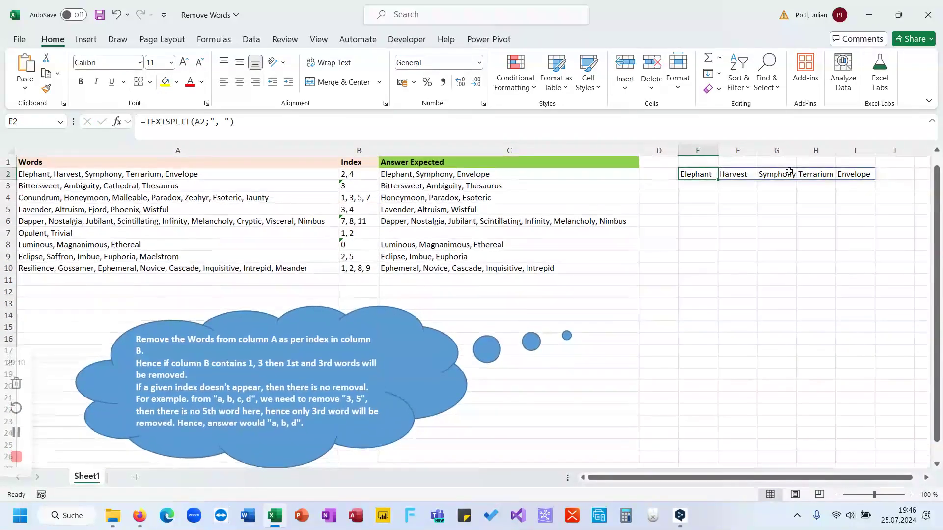
Check which split words the index 2, 4 refers to by selecting F2 and H2, and return to E2
click(737, 174)
ctrl+click(818, 173)
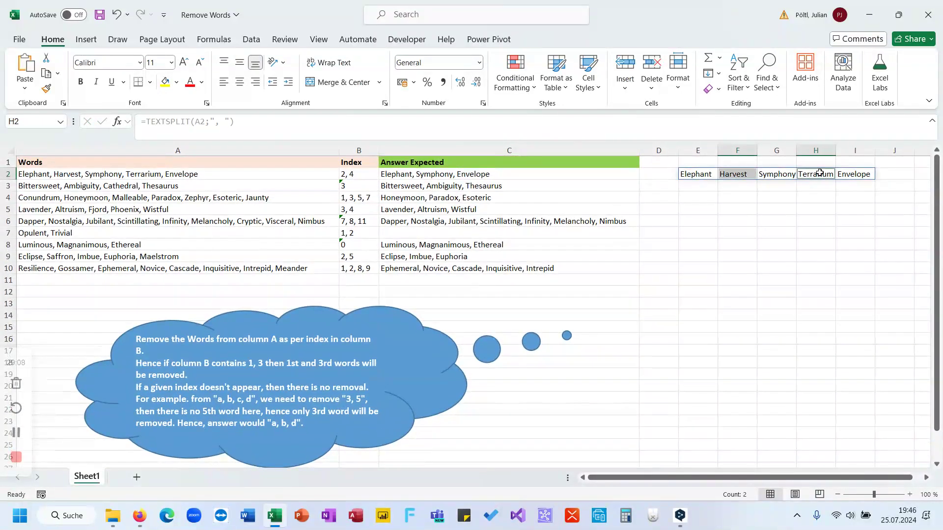
click(706, 175)
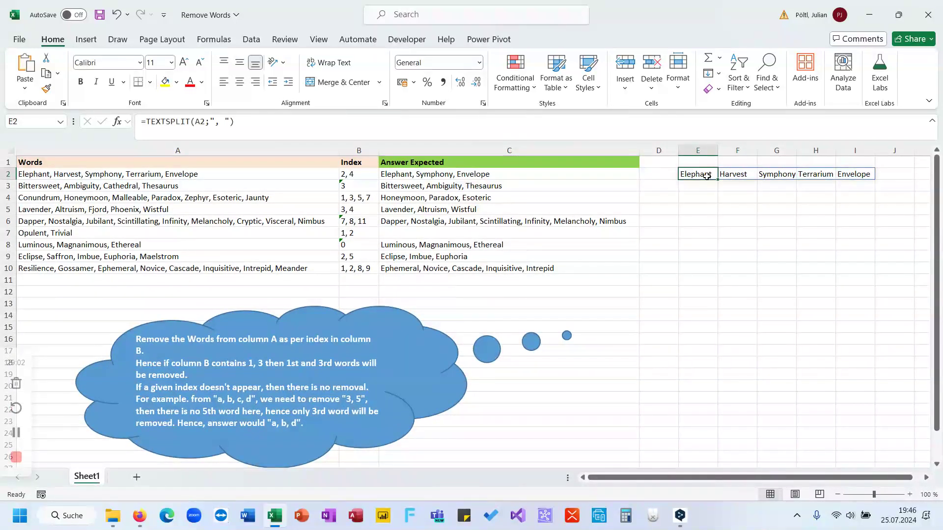
Put a LET function in front of the TEXTSPLIT in E2, defining W as A2
click(146, 123)
text(=let()
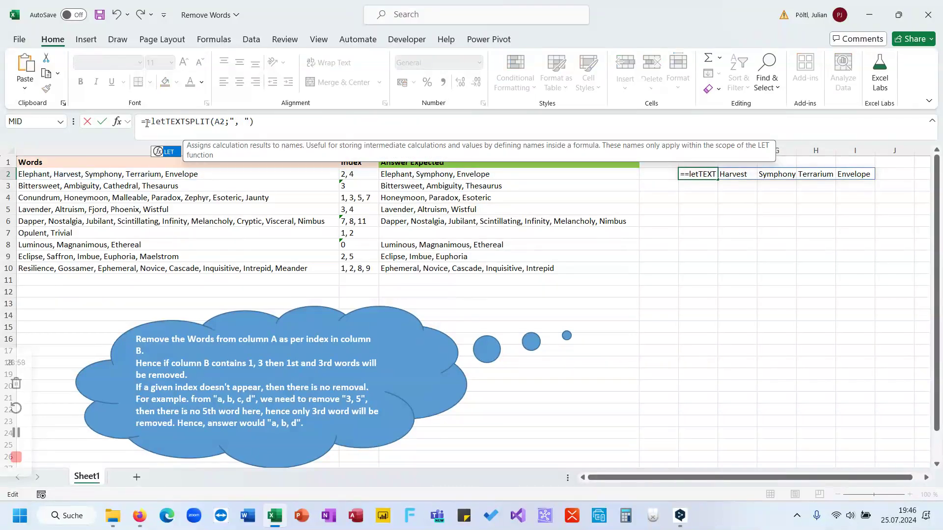
text(W;)
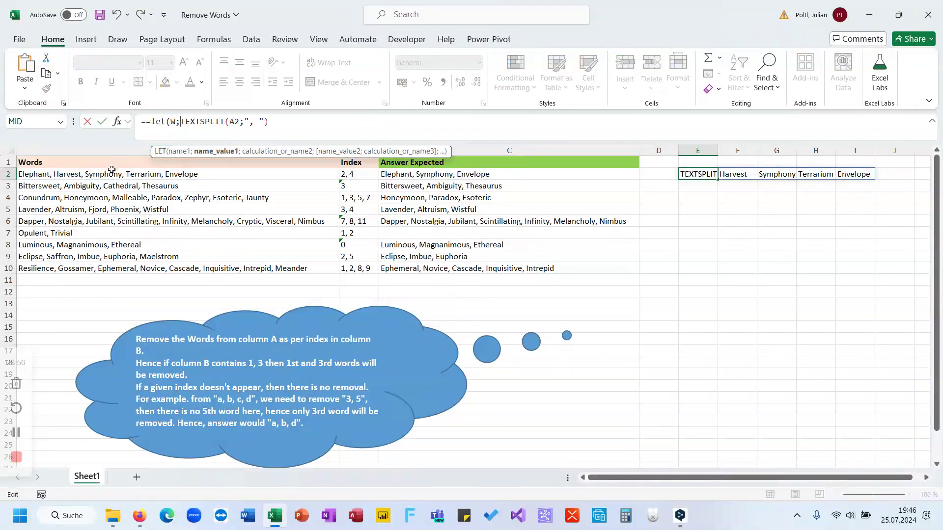
click(111, 173)
text(;)
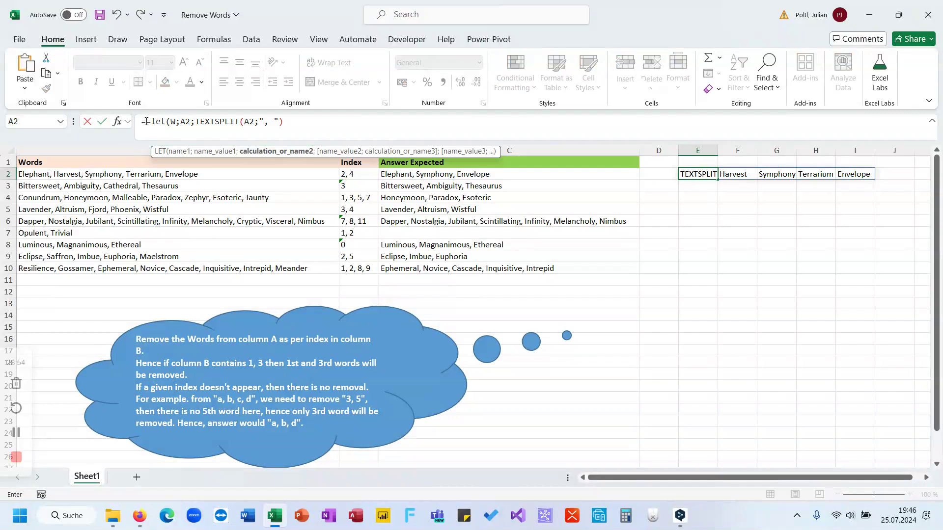
key(Home)
key(Delete)
Split W instead of A2, name the TEXTSPLIT result SP and make the LET formula return SP
click(246, 122)
double_click(245, 122)
text(W)
click(189, 122)
text(SP;)
click(336, 125)
text(;SP)
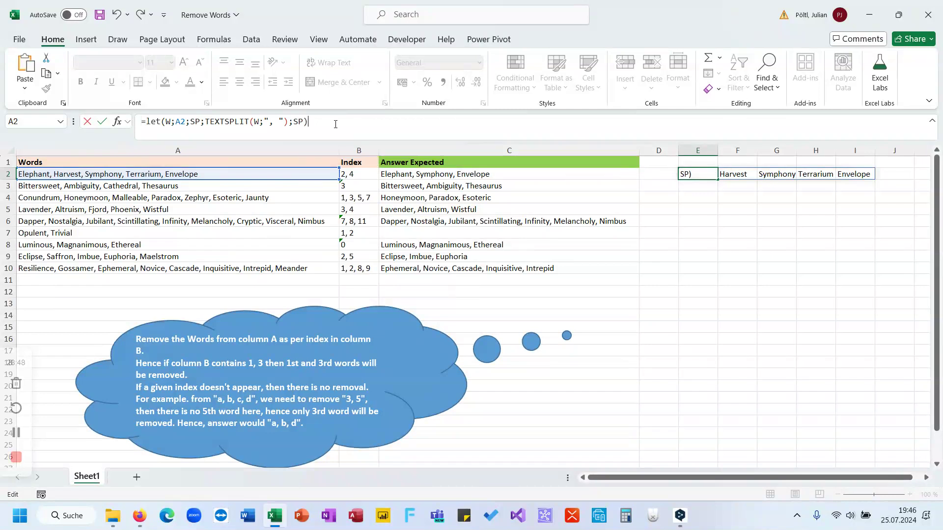
key(Return)
key(Up)
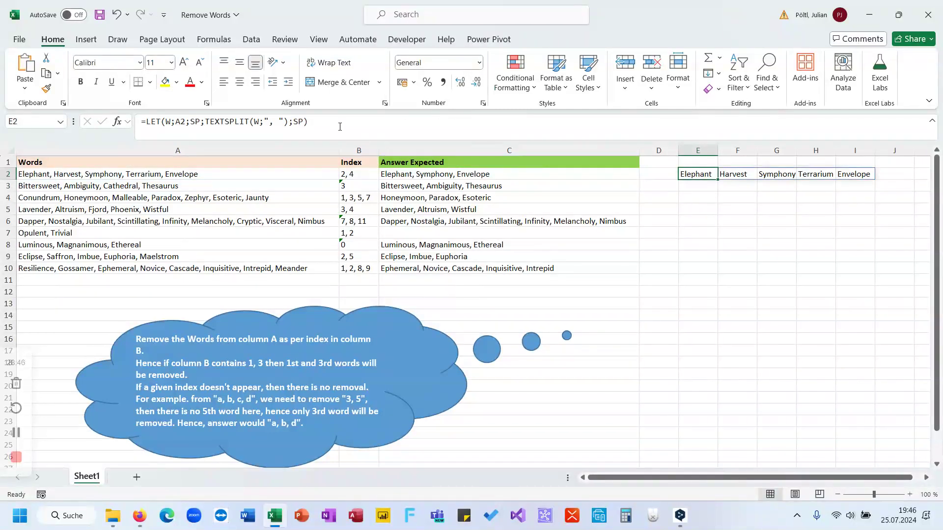
Extend the LET formula in E2 with N defined as COLUMNS(SP) and return N instead of SP
click(339, 127)
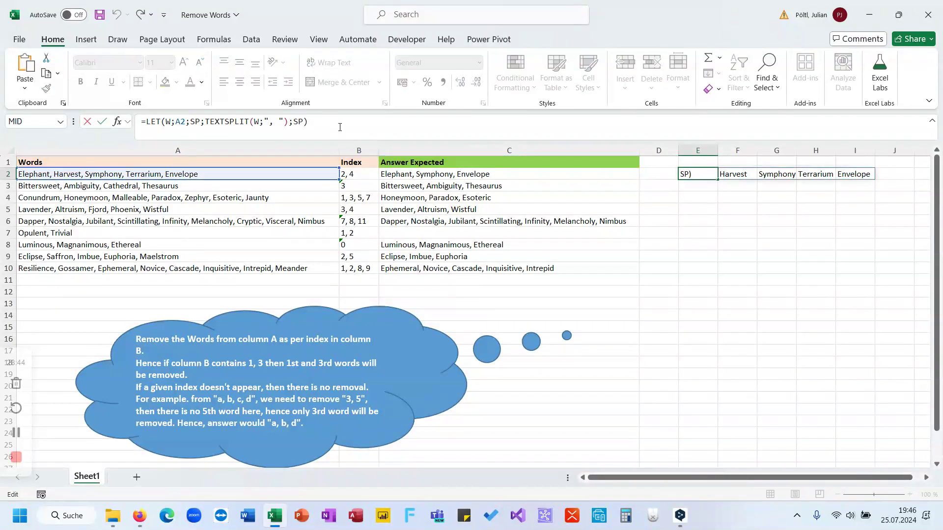
key(BackSpace)
key(BackSpace)
key(BackSpace)
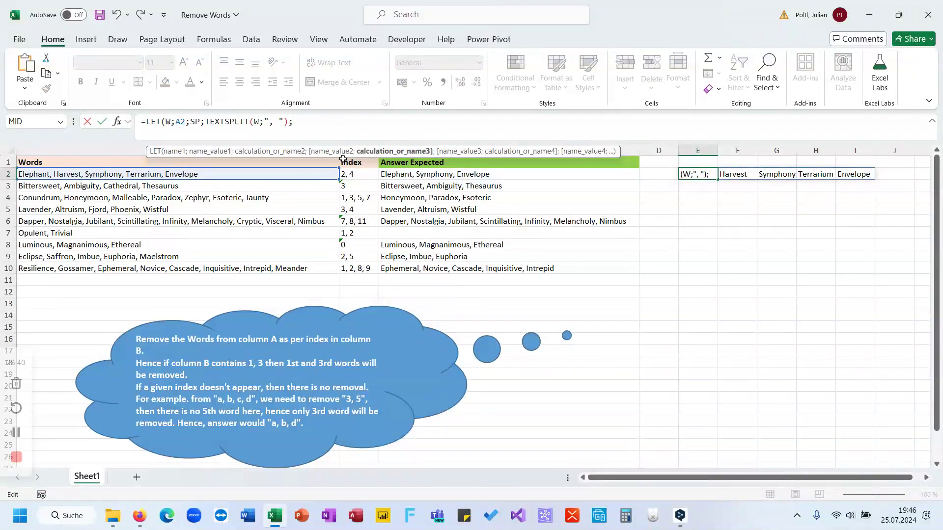
text(N;col)
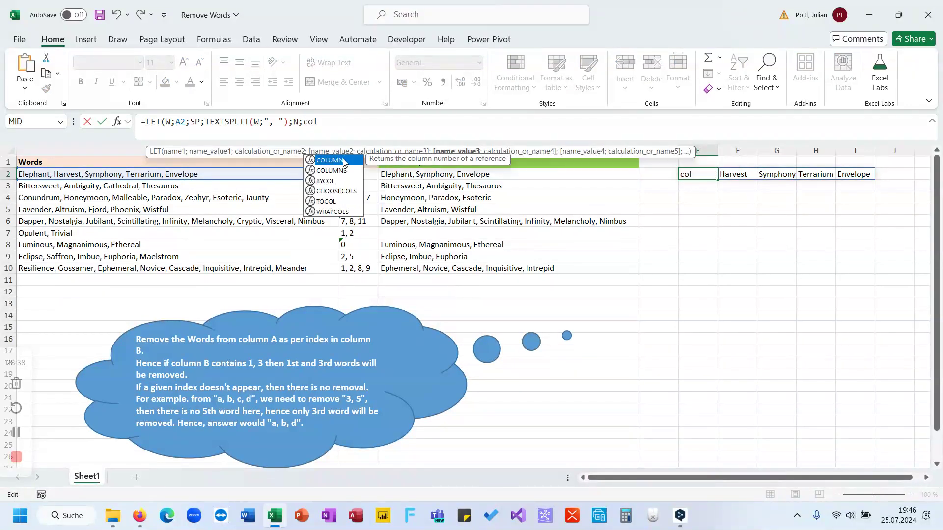
key(Down)
key(Tab)
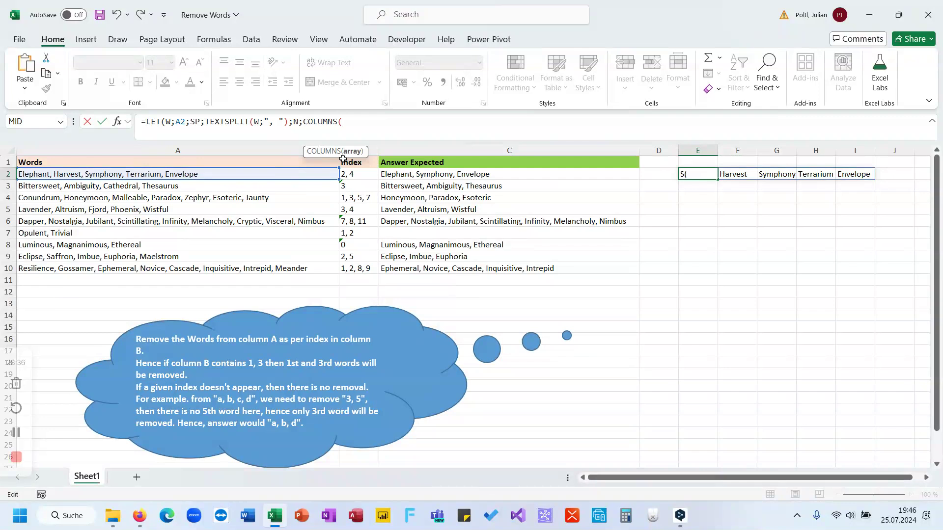
text(SP)
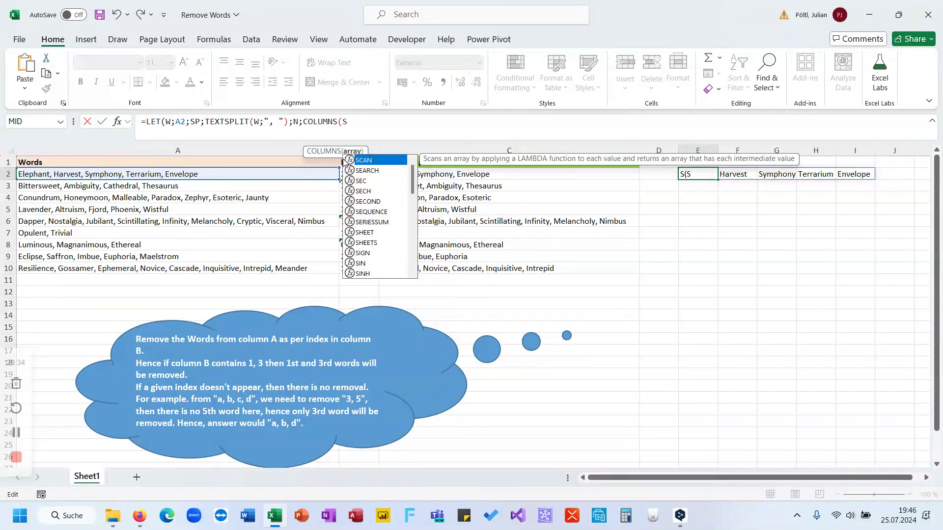
text();N))
key(Return)
key(Up)
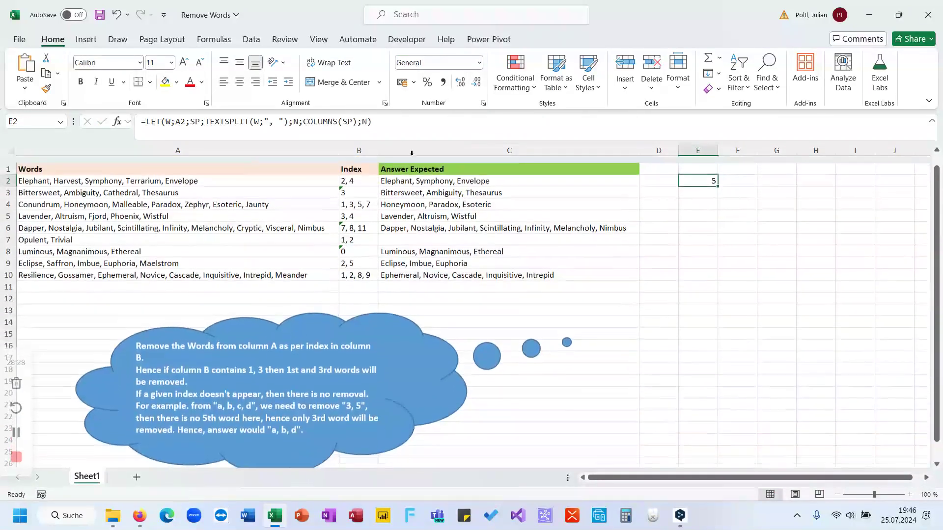
Make the LET formula return SEQUENCE(5) instead of N
click(398, 126)
key(BackSpace)
key(BackSpace)
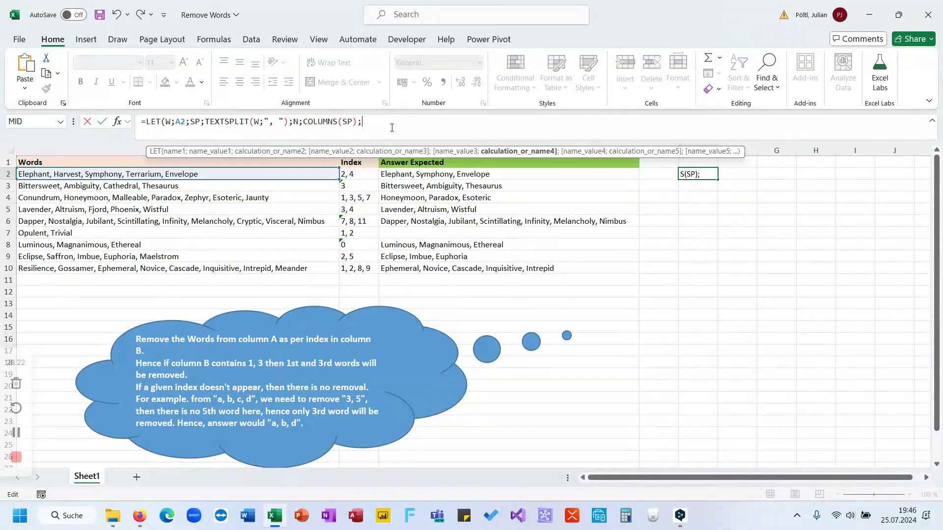
text(SEQUENCE()
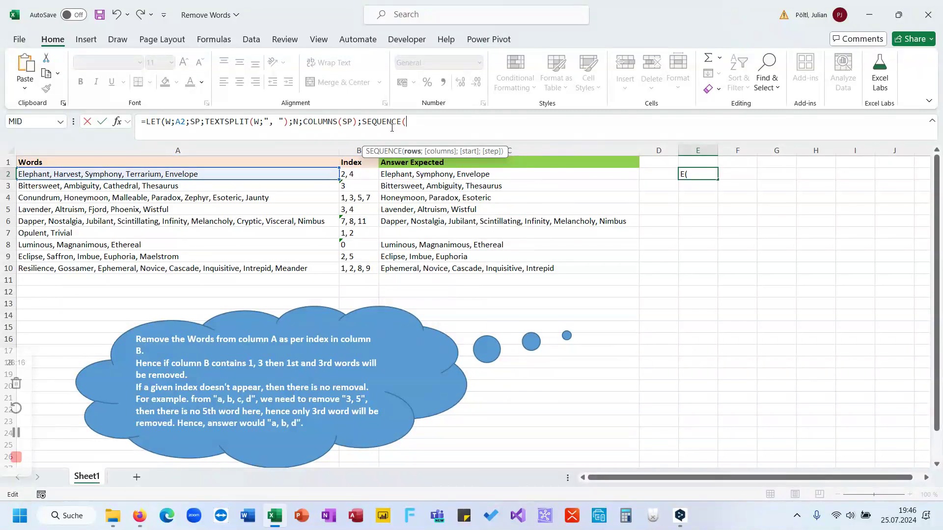
text(5))
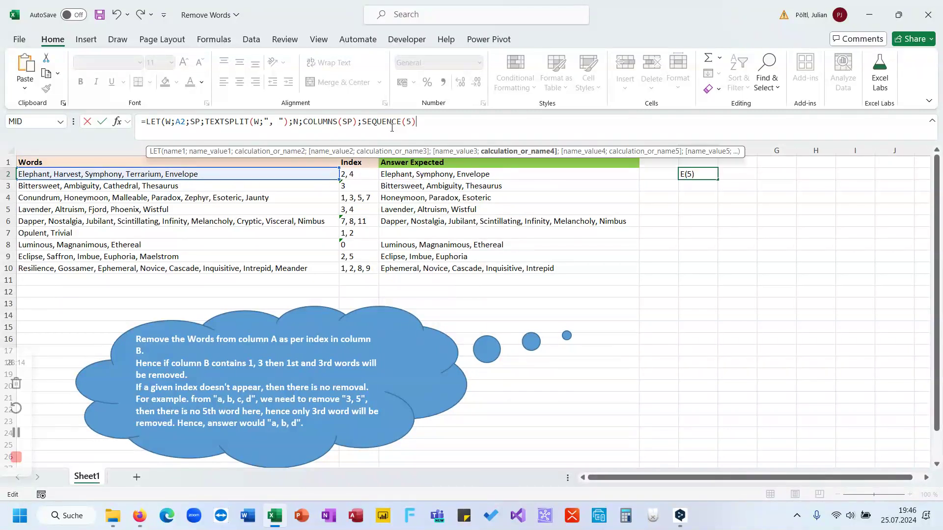
text())
key(ctrl+Return)
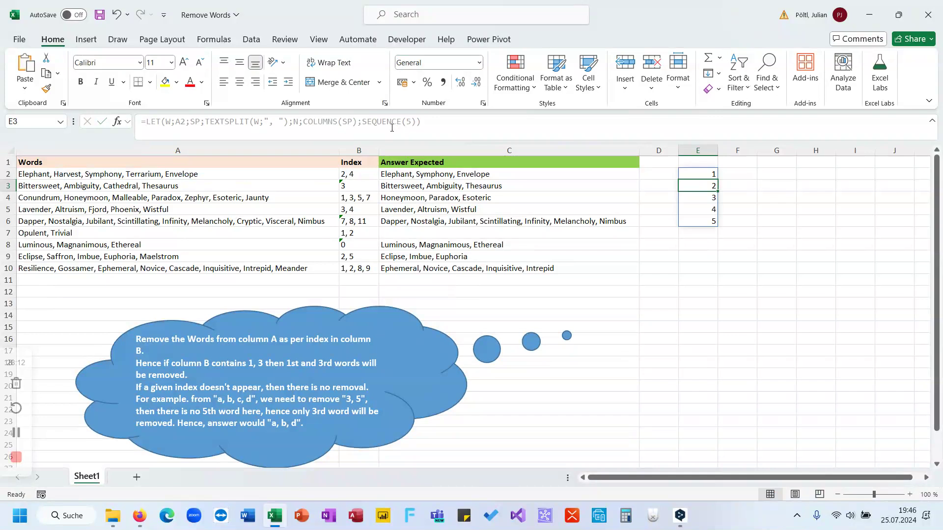
Replace the fixed 5 in the SEQUENCE function with N
double_click(406, 122)
text(N)
key(ctrl+Return)
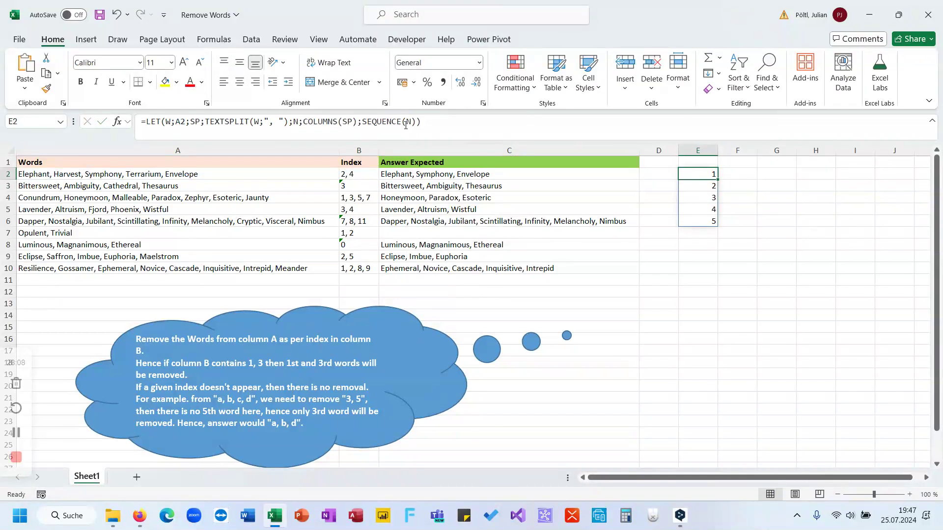
click(363, 122)
text(xm)
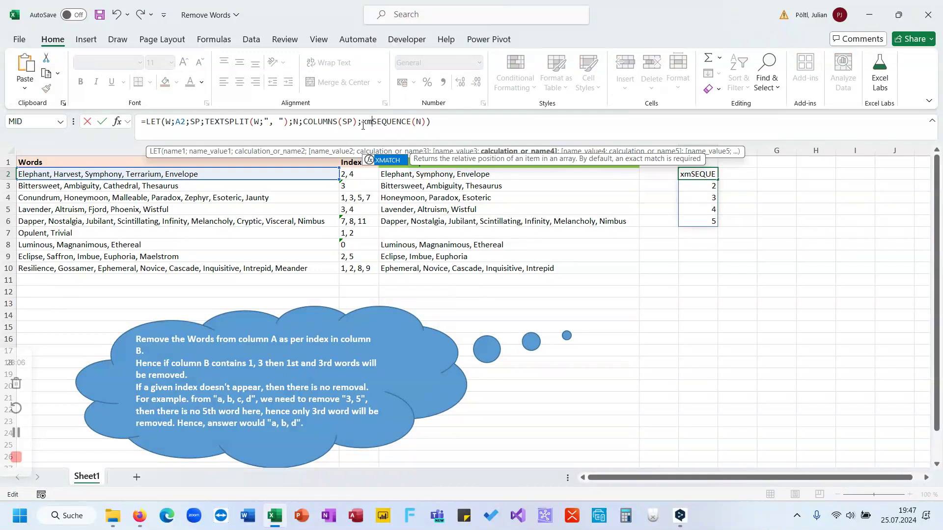
key(Tab)
key(BackSpace)
key(BackSpace)
key(BackSpace)
key(BackSpace)
key(BackSpace)
key(BackSpace)
key(BackSpace)
Name the SEQUENCE(N) result S in the LET formula and reopen the formula's end for another argument
text(S;)
key(End)
key(BackSpace)
Add SEARCH(S;B2&",") as the result argument of the LET formula in E2, after SEQUENCE(N)
text(;xm)
key(Tab)
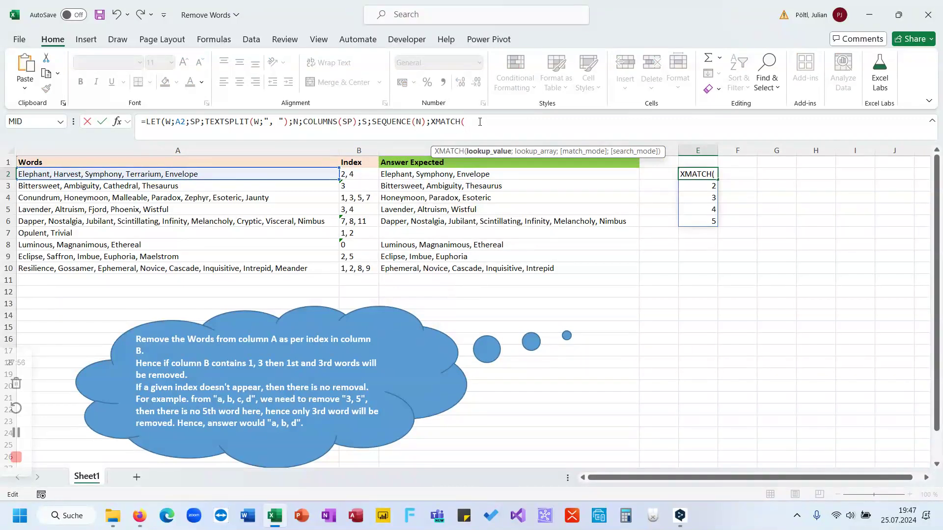
drag(465, 123, 432, 122)
text(se)
key(Tab)
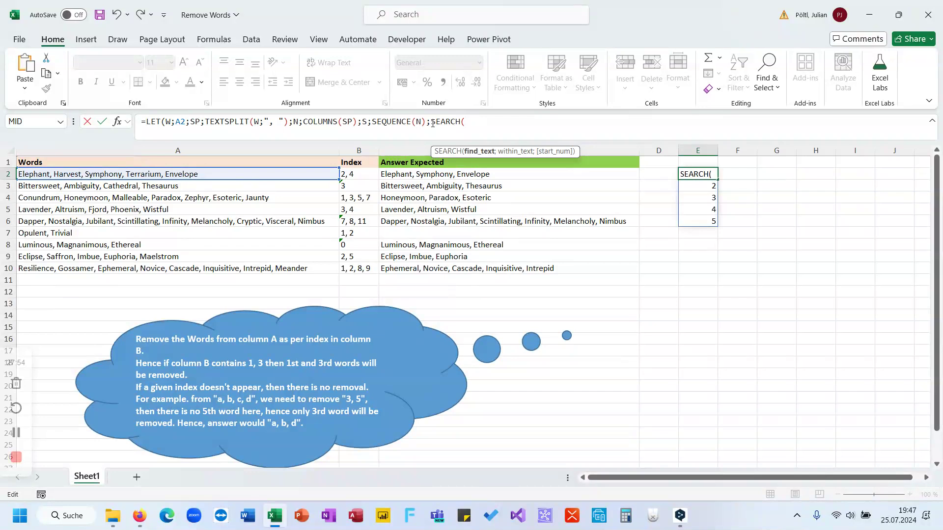
text(S;")
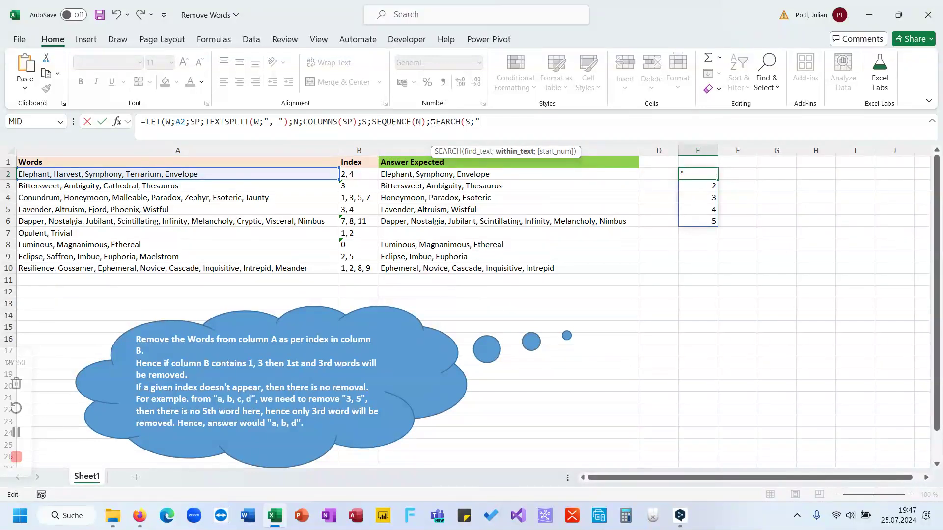
key(BackSpace)
click(353, 174)
text(&","))
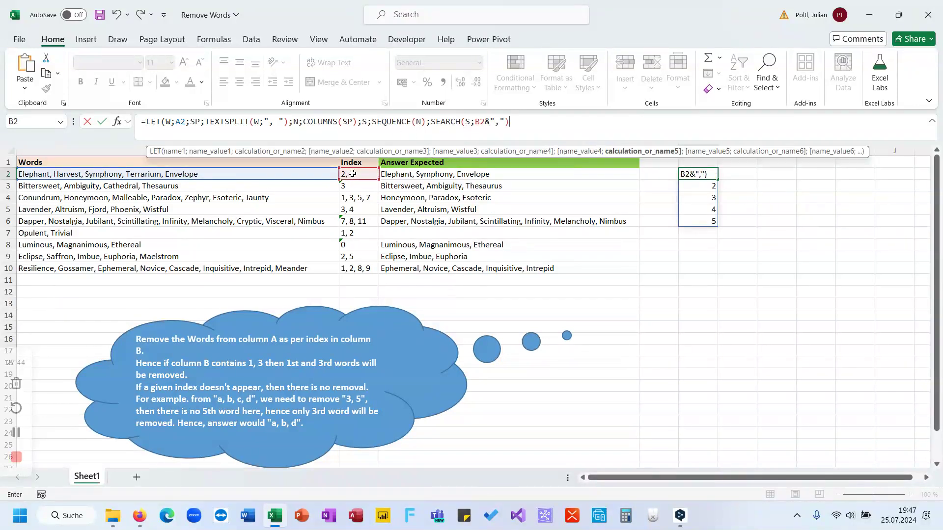
Append &"," to S in the SEARCH function, close the LET formula and commit it in E2
click(470, 121)
text(&",")
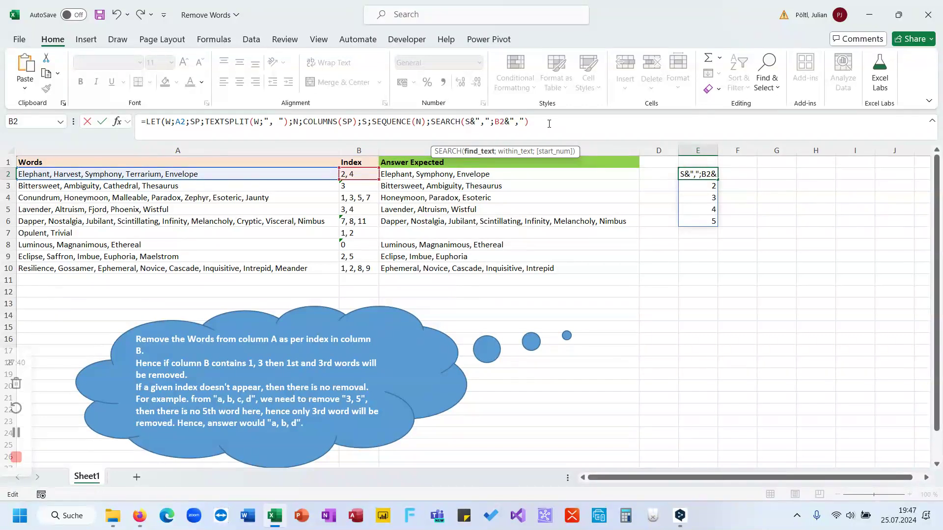
click(549, 124)
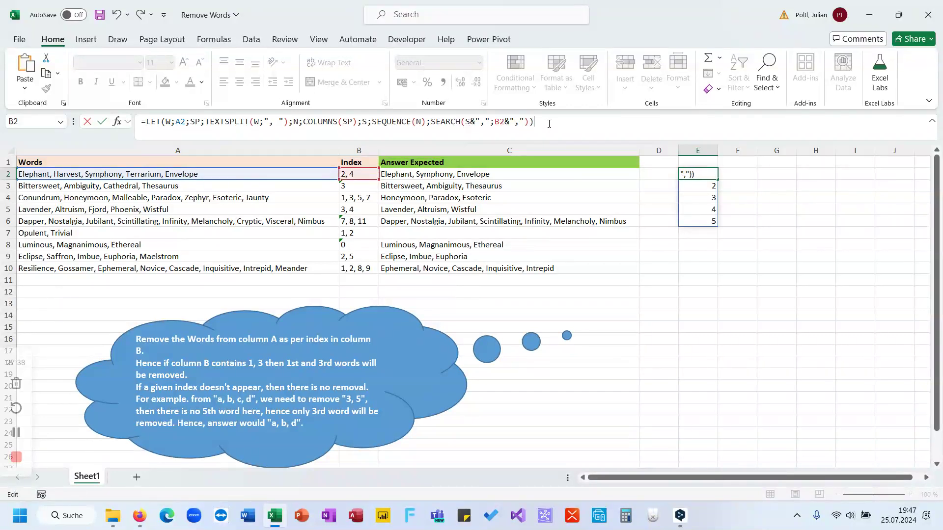
key(ctrl+Return)
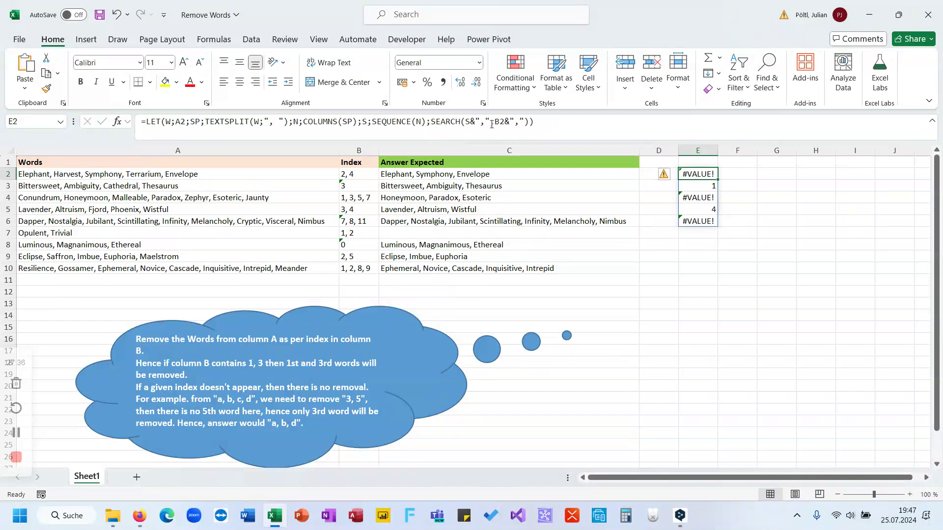
click(432, 125)
text(if)
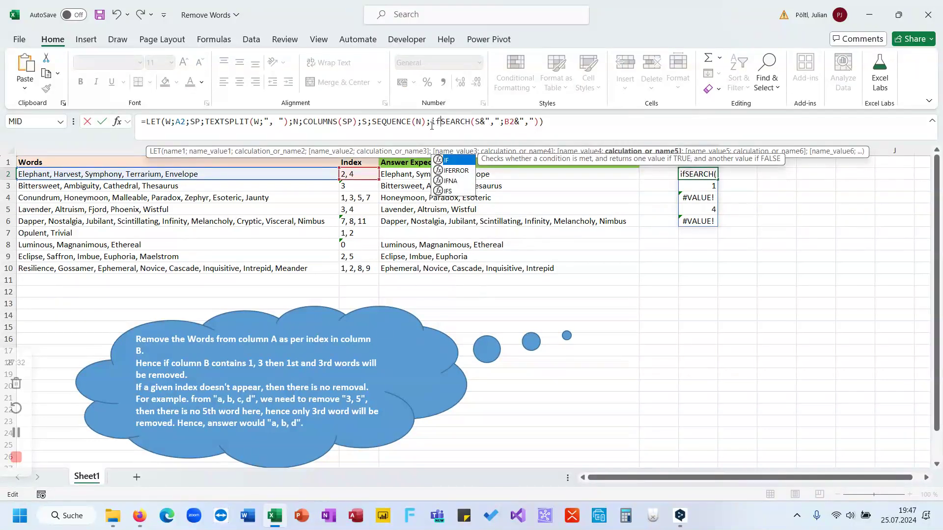
text(n)
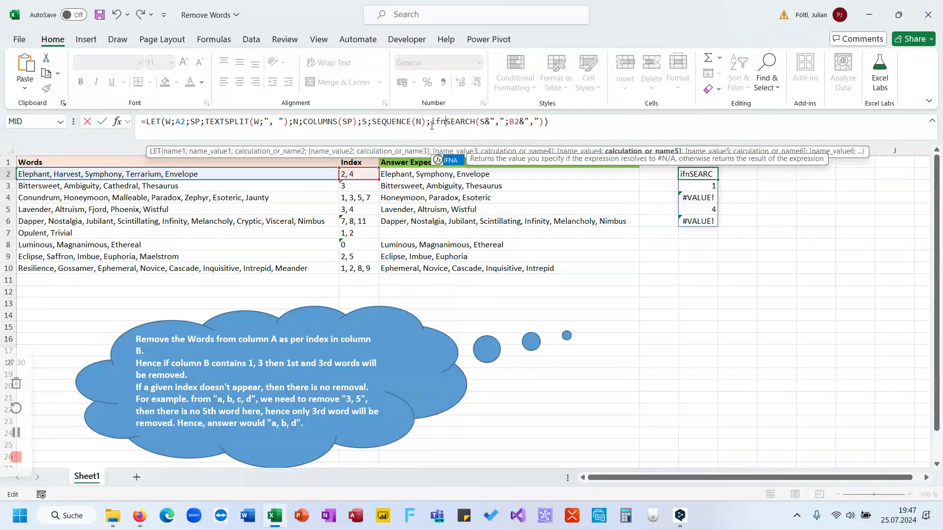
key(BackSpace)
key(BackSpace)
text(fnum)
key(BackSpace)
key(BackSpace)
key(BackSpace)
key(BackSpace)
key(BackSpace)
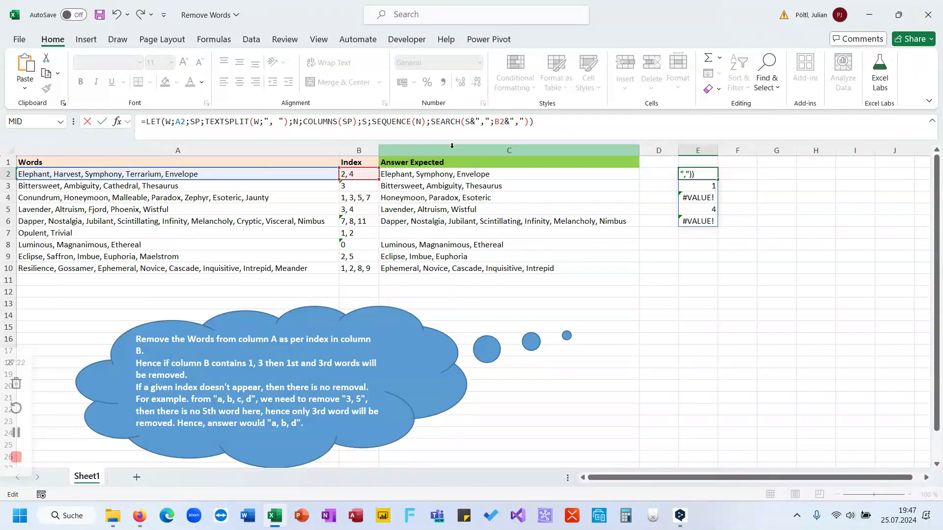
Wrap the SEARCH function in ISNUMBER and commit the formula in E2
text(isnu)
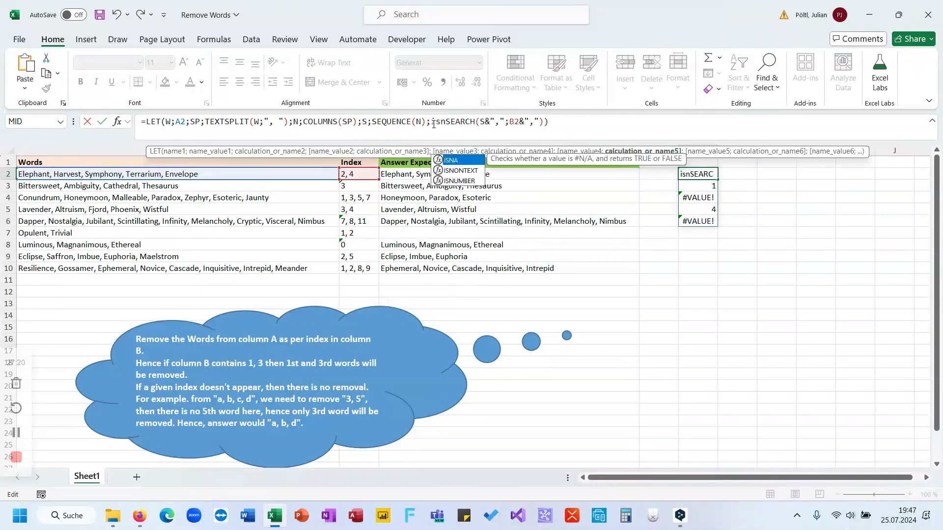
key(Tab)
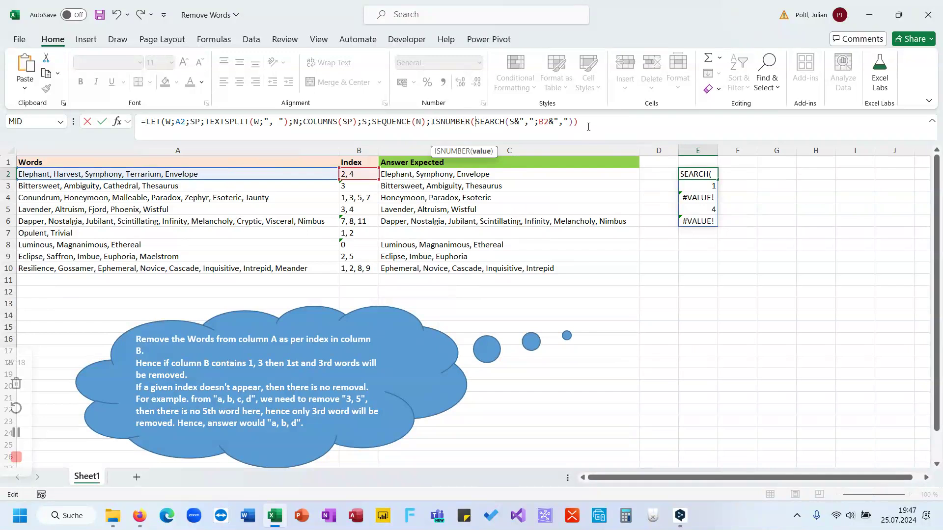
text())
key(ctrl+Return)
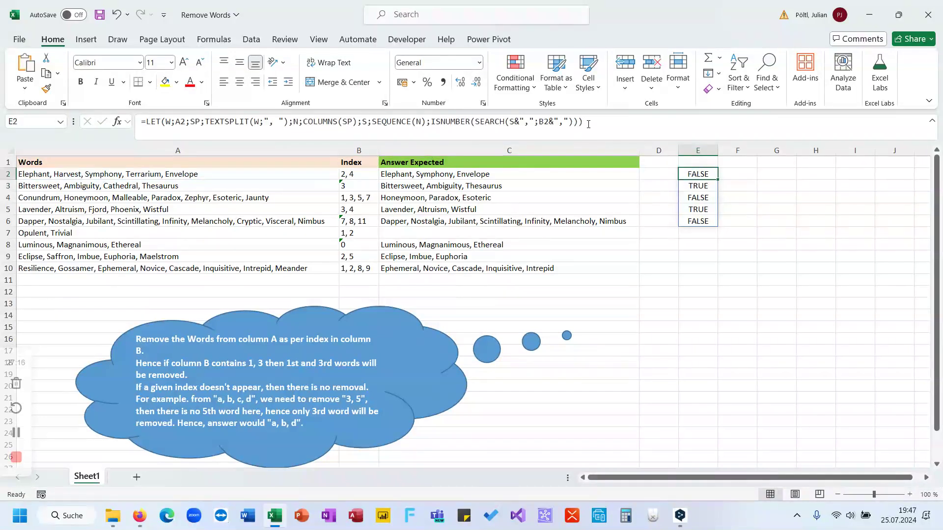
Wrap the ISNUMBER test in an IF that returns "" when true and S otherwise
click(440, 126)
text(If()
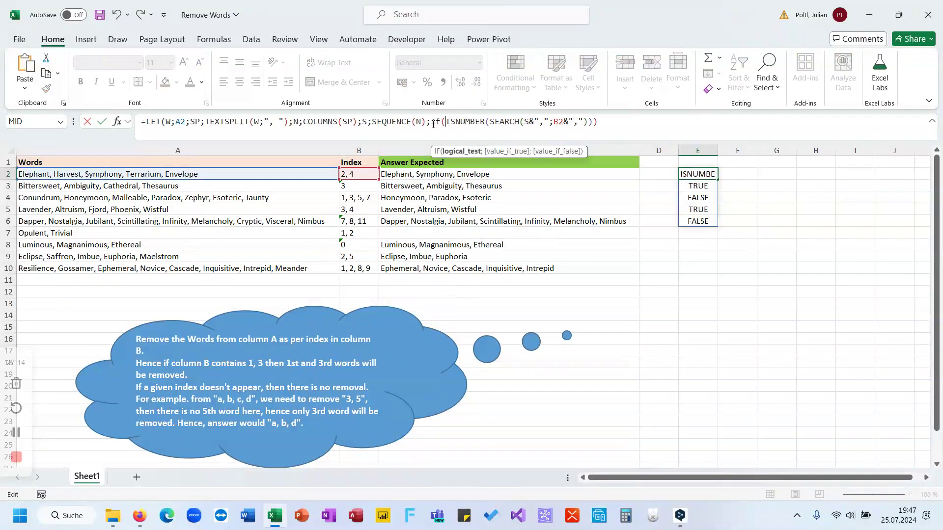
click(613, 117)
key(BackSpace)
text(;"")
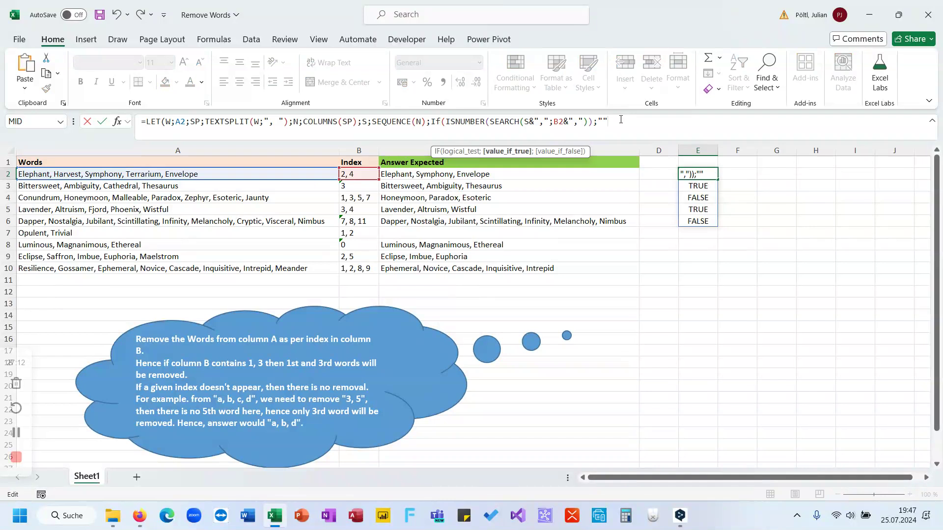
text(;S))
key(ctrl+Return)
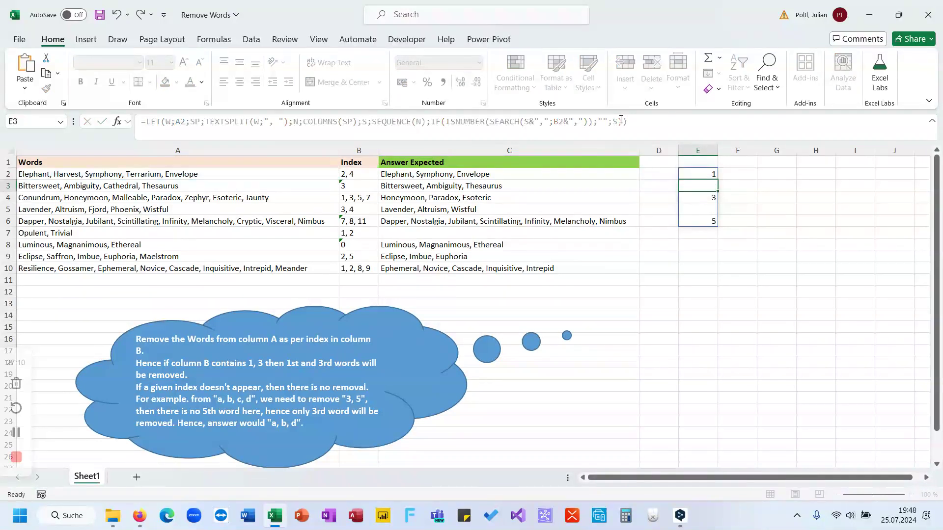
Try to wrap the IF expression in CHOOSECOLS with SP as the array, and undo that change
click(433, 125)
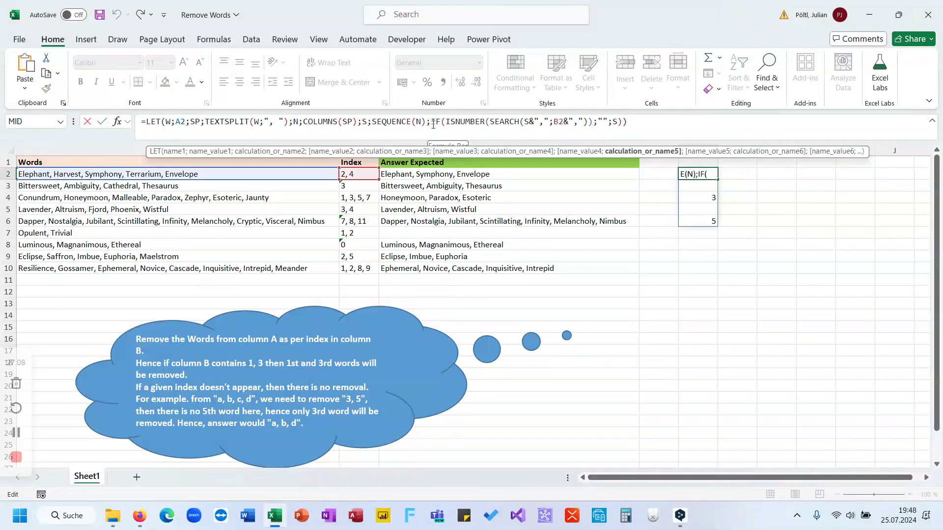
text(CHOOSECOLS()
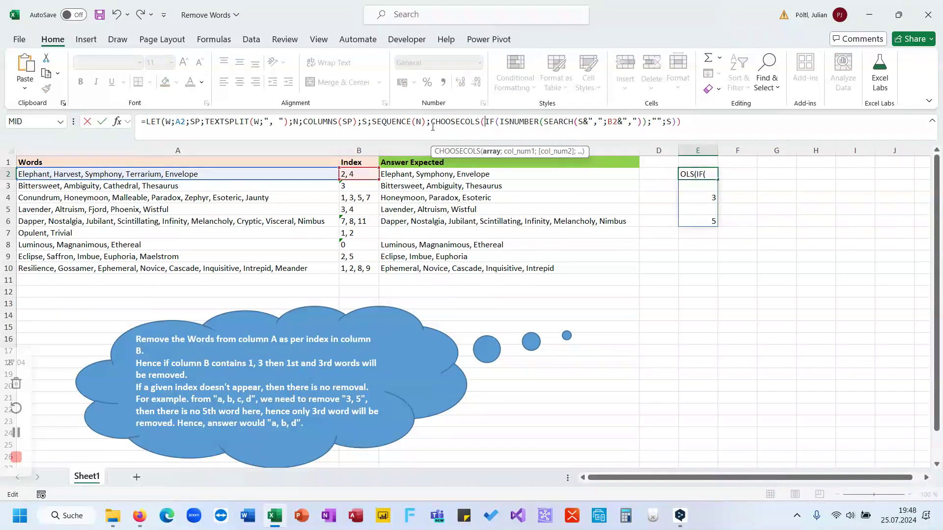
text(SP;)
key(End)
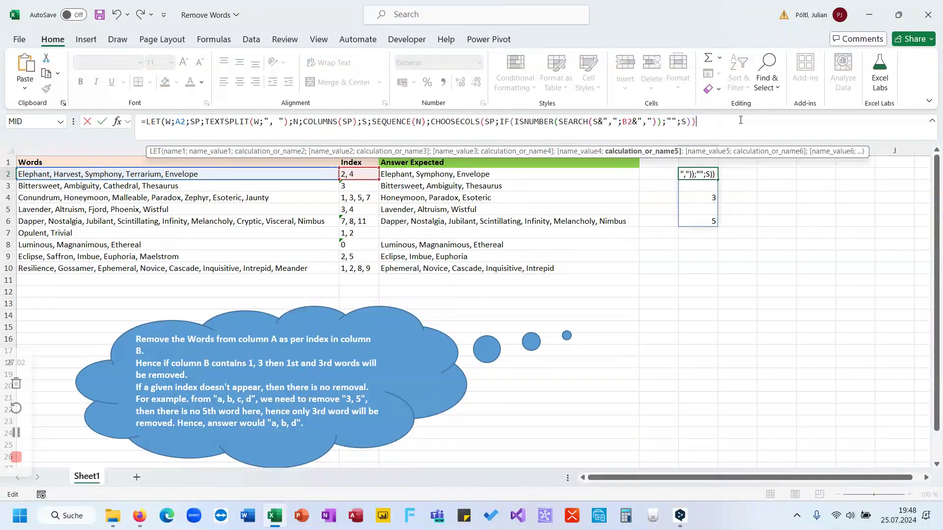
text())
key(Return)
key(Up)
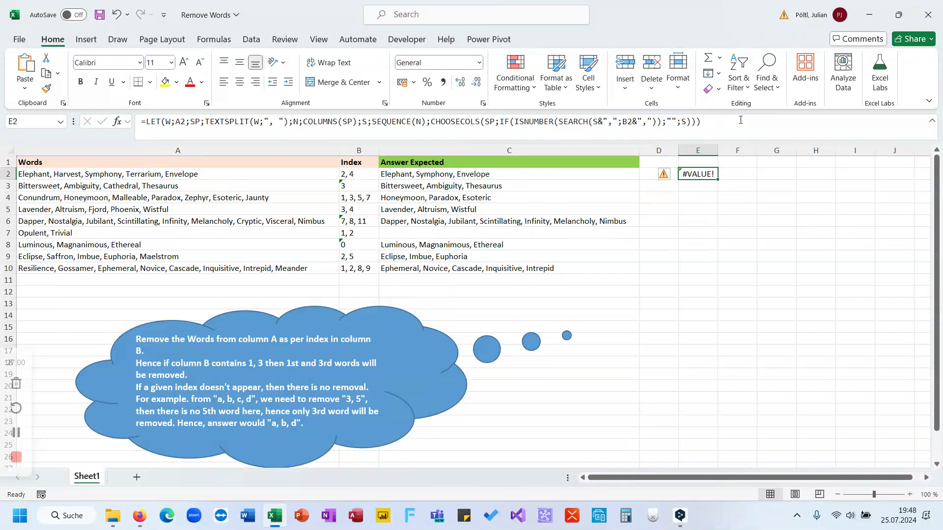
key(ctrl+z)
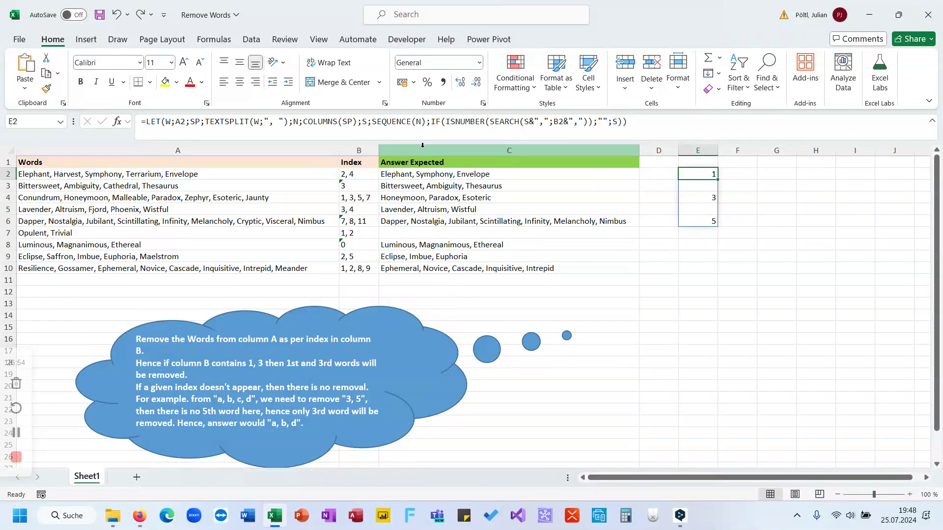
Wrap the IF expression in TOCOL and commit the formula in E2
click(431, 122)
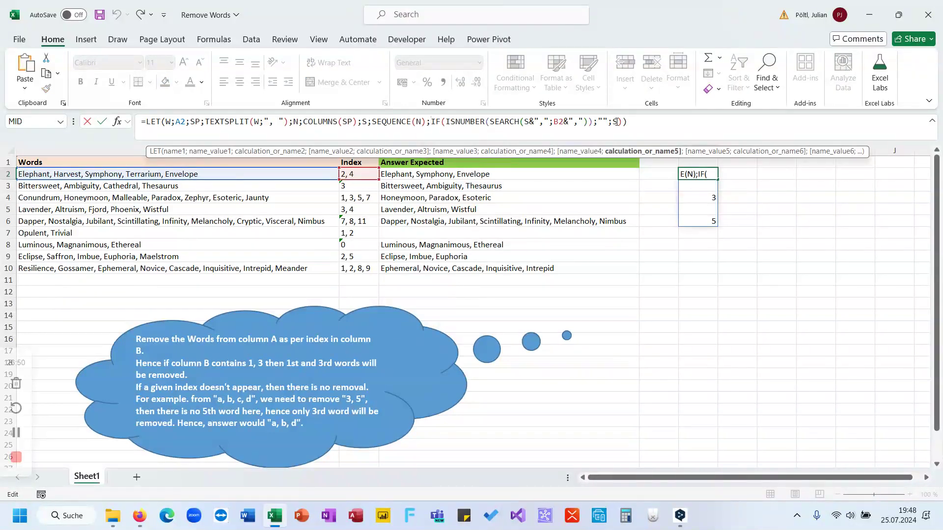
text(TOCOL()
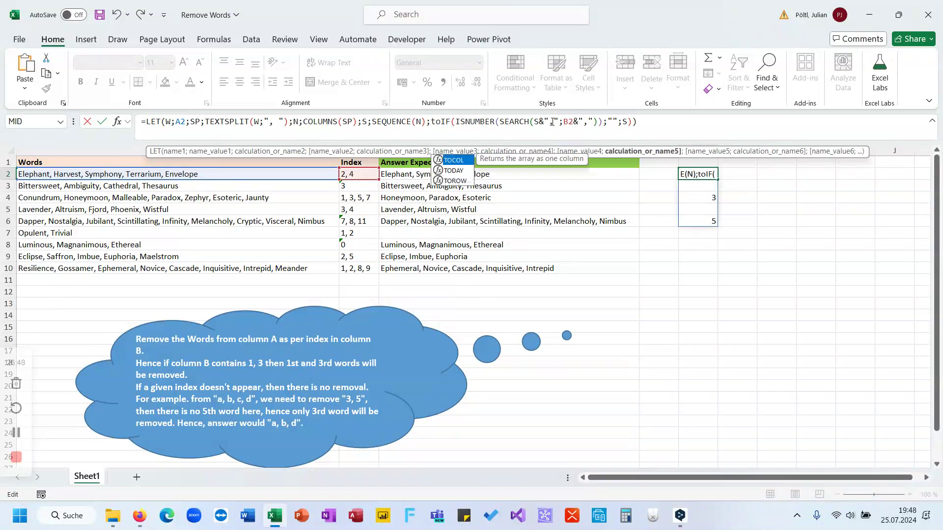
click(647, 126)
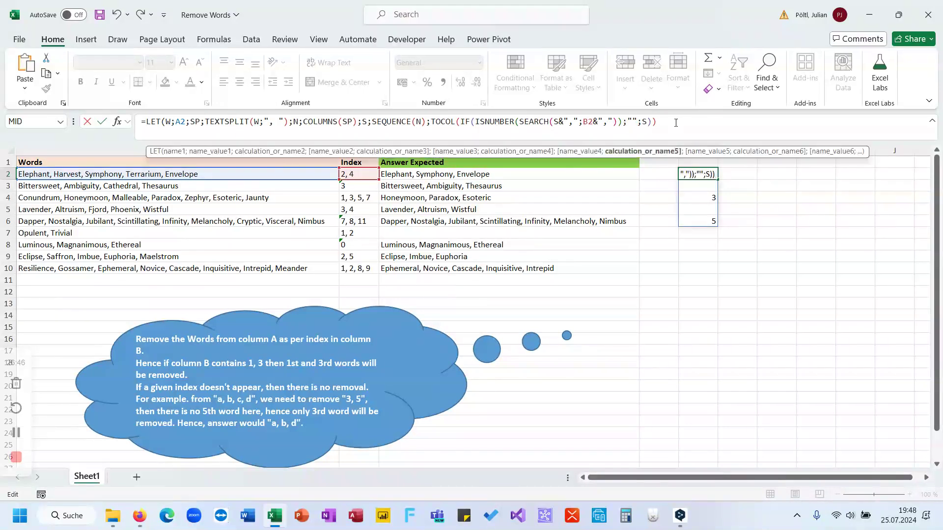
text())
key(ctrl+Return)
Replace TOCOL with TOROW and set its ignore argument to 3 for blanks and errors
double_click(445, 122)
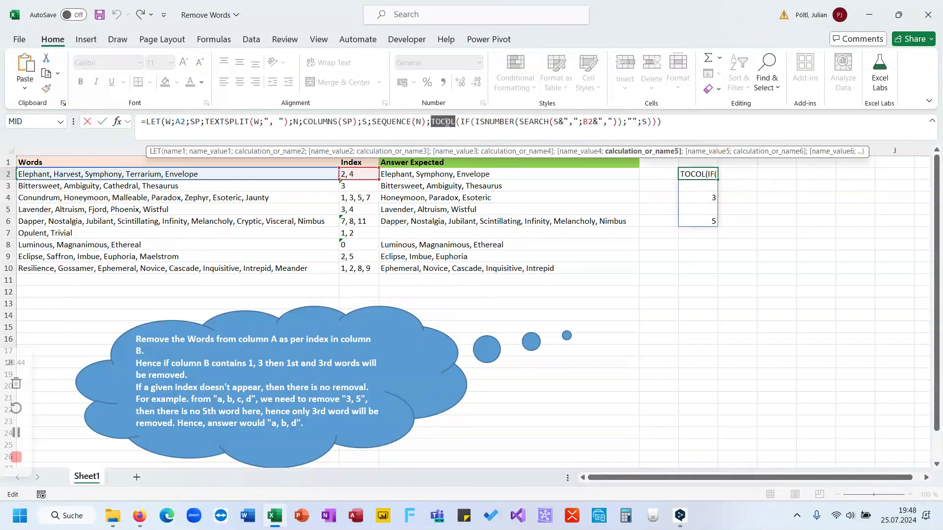
text(TOROW)
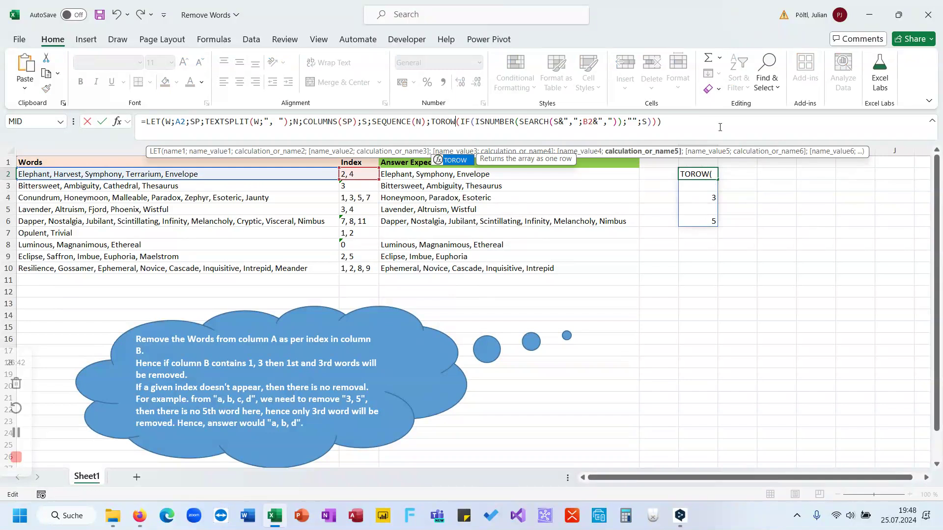
click(741, 128)
key(BackSpace)
key(BackSpace)
text(;)
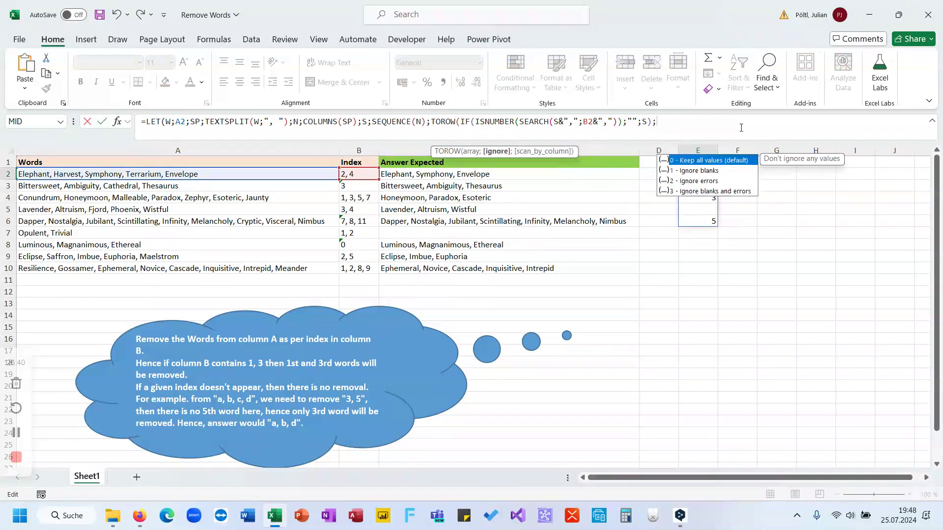
text(3))
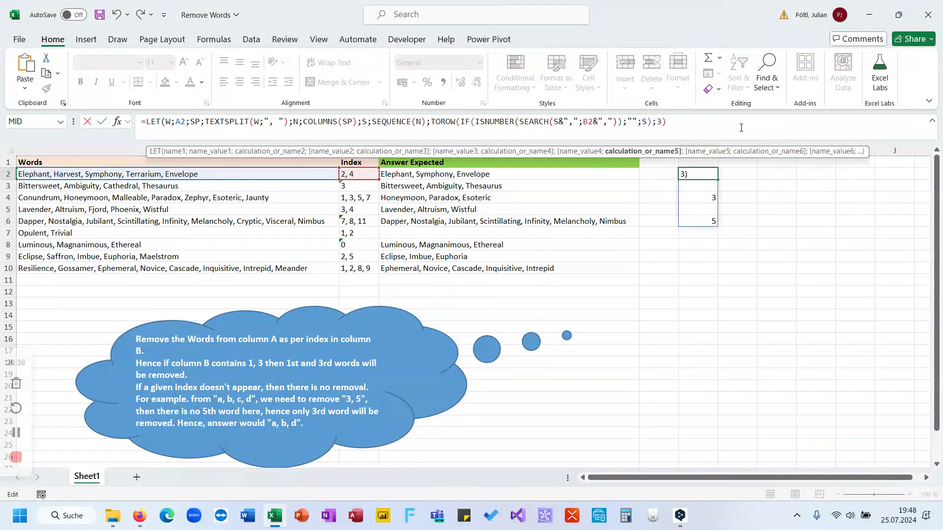
text())
key(ctrl+Return)
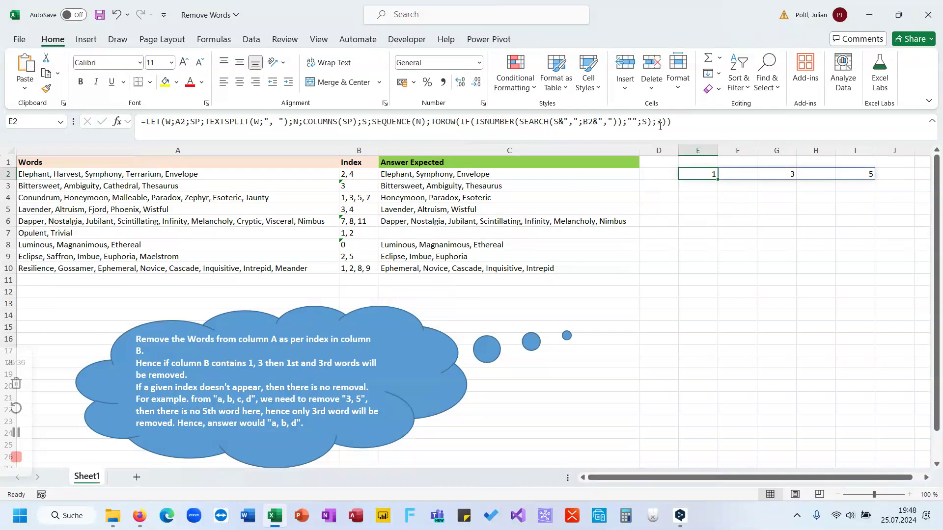
Replace the "" value in the IF function with NA() and commit the formula
click(661, 123)
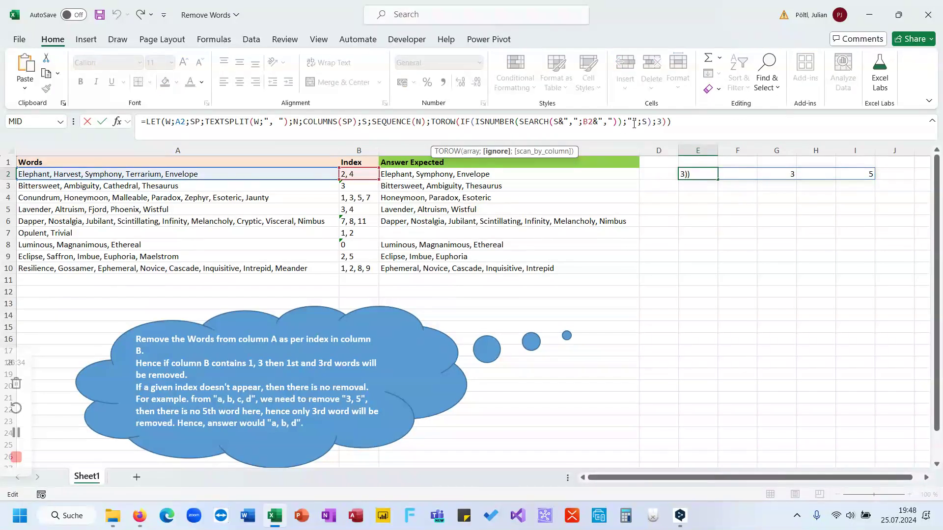
click(632, 123)
key(BackSpace)
key(Delete)
key(Delete)
text(na())
key(Return)
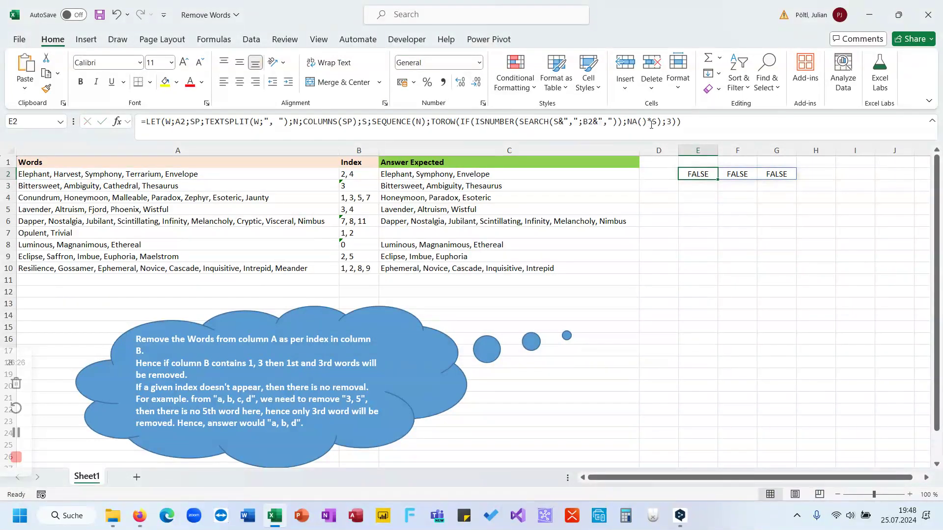
Put a semicolon between NA() and S in the IF function and commit the correction
click(651, 123)
key(BackSpace)
text(;)
key(Return)
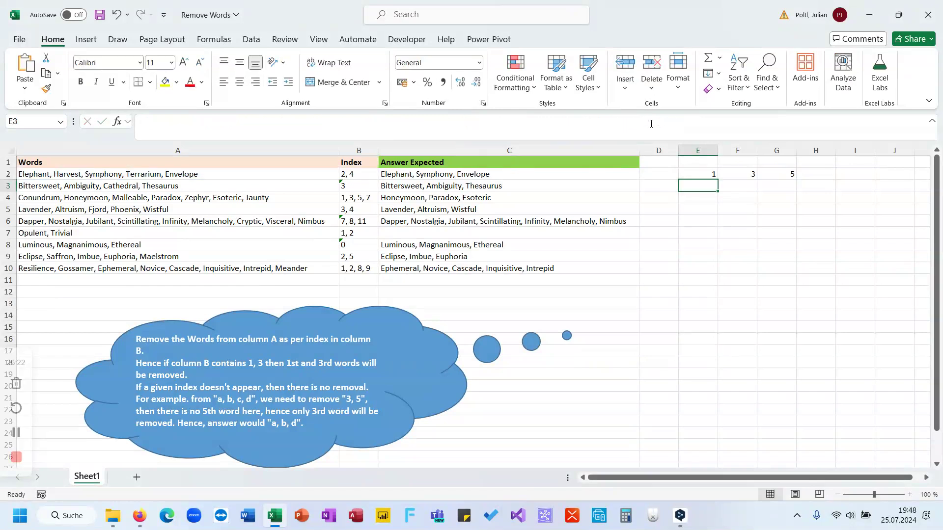
Wrap the TOROW expression in CHOOSECOLS with SP as the array and commit the formula in E2
click(428, 122)
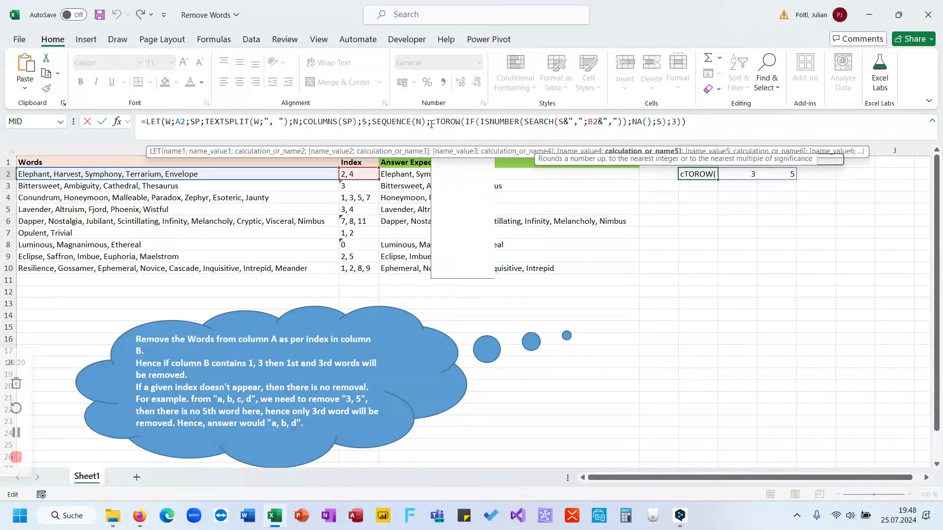
text(cho)
key(Tab)
text(SP;)
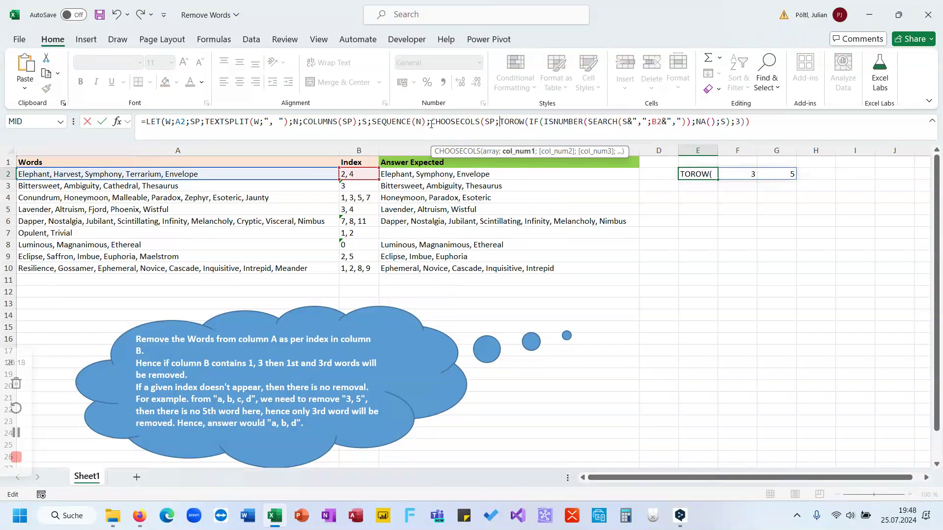
text())
key(Return)
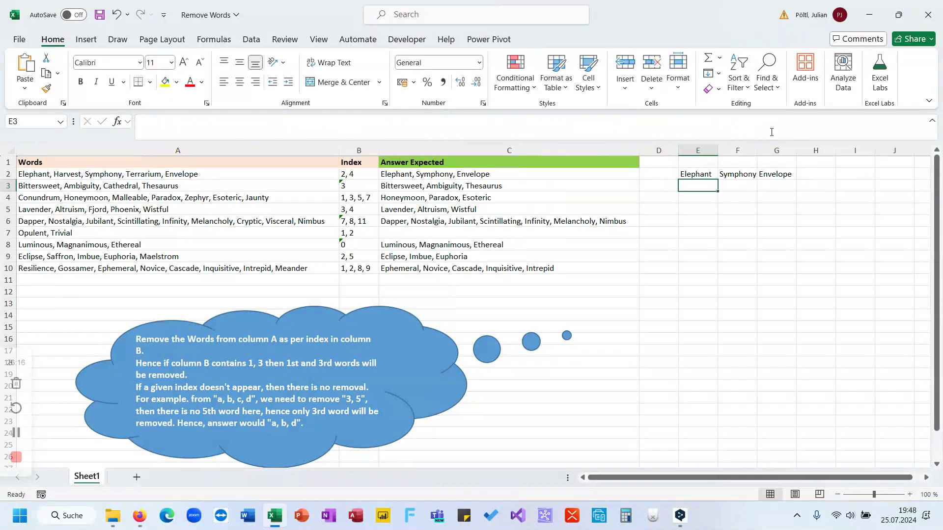
Wrap the CHOOSECOLS expression in TEXTJOIN with ", " as the delimiter and an omitted ignore_empty argument, and commit the formula in E2
click(431, 123)
text(TEXTJOIN(", )
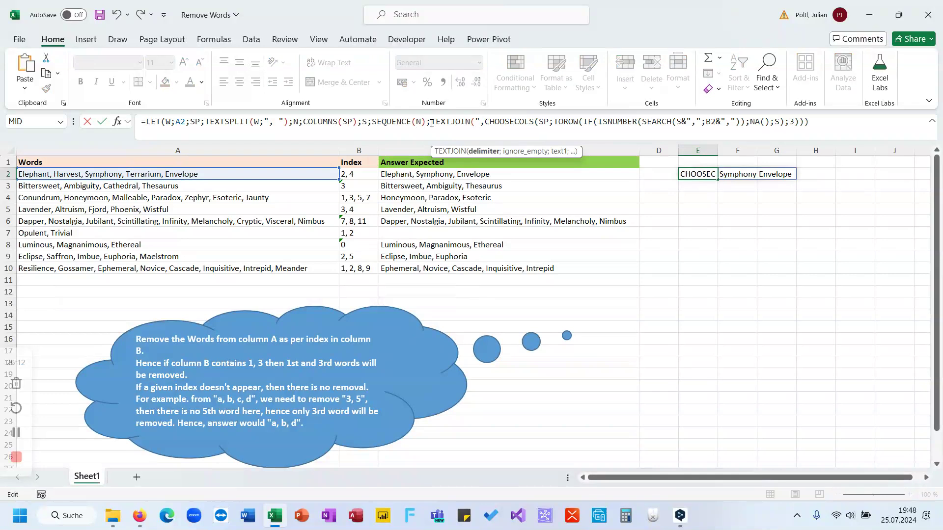
text(";;)
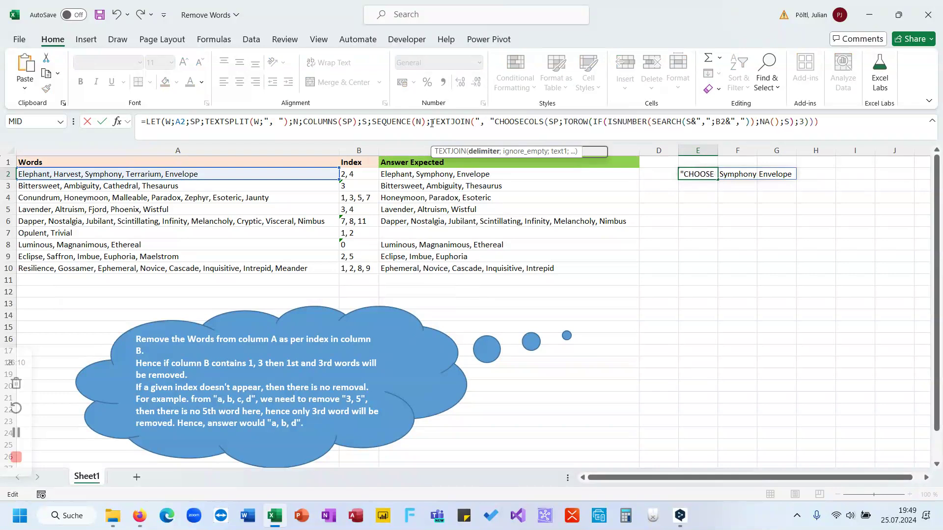
click(848, 126)
text())
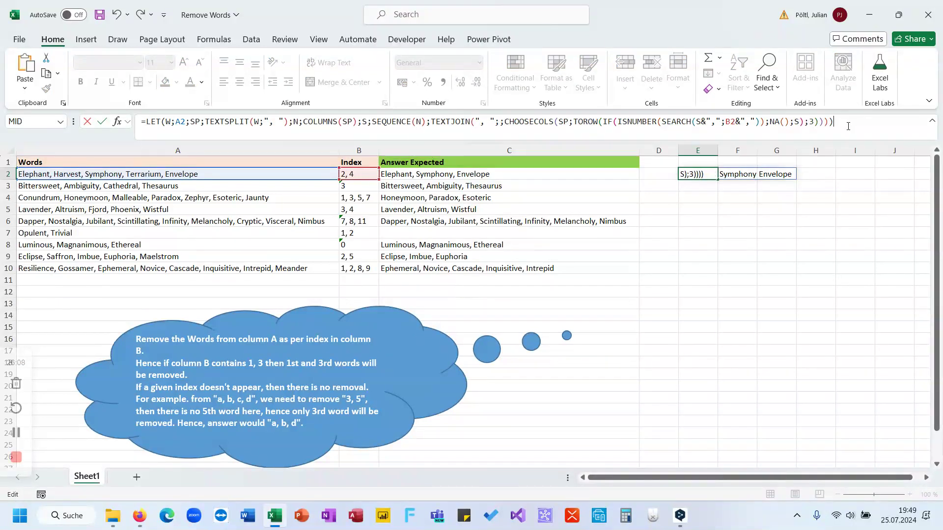
key(Return)
click(705, 170)
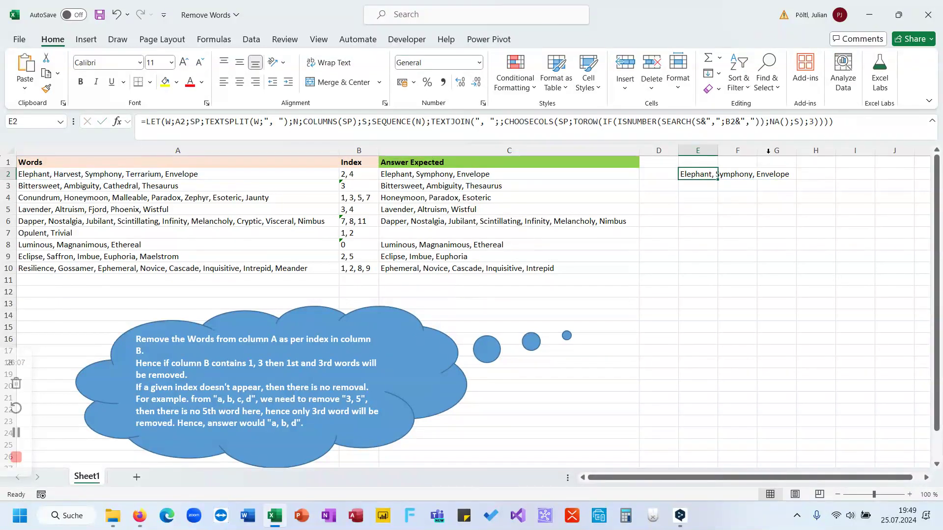
Fill the E2 formula down through E10
click(739, 172)
click(714, 175)
drag(718, 179, 706, 278)
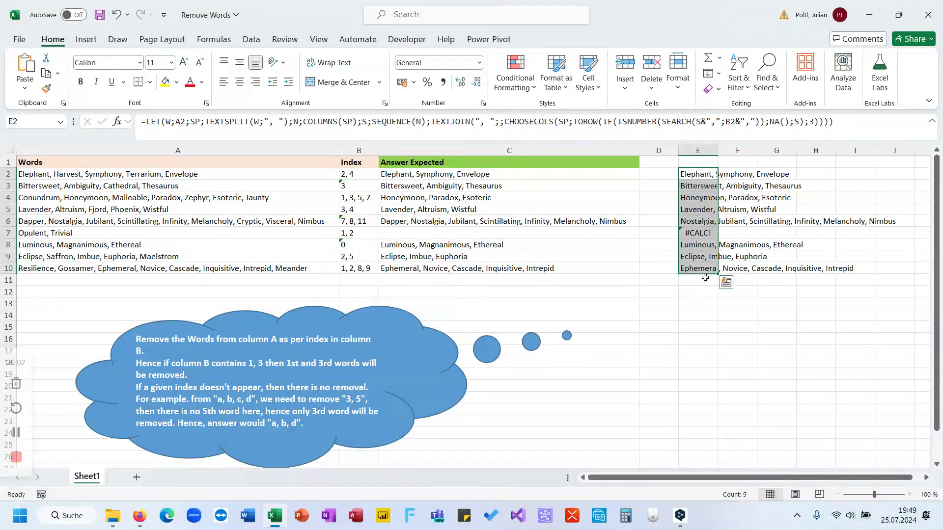
Clear the error result in E7 and check the filled formulas in the other rows of column E
click(699, 233)
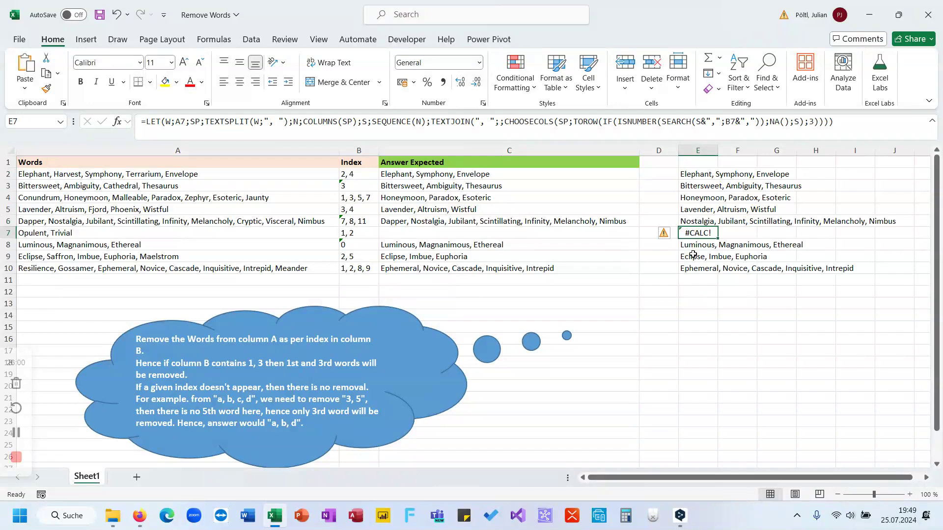
click(700, 224)
key(Down)
key(Down)
key(Down)
key(Down)
key(Up)
key(Up)
key(Up)
key(Up)
key(Up)
key(Up)
key(Up)
key(Up)
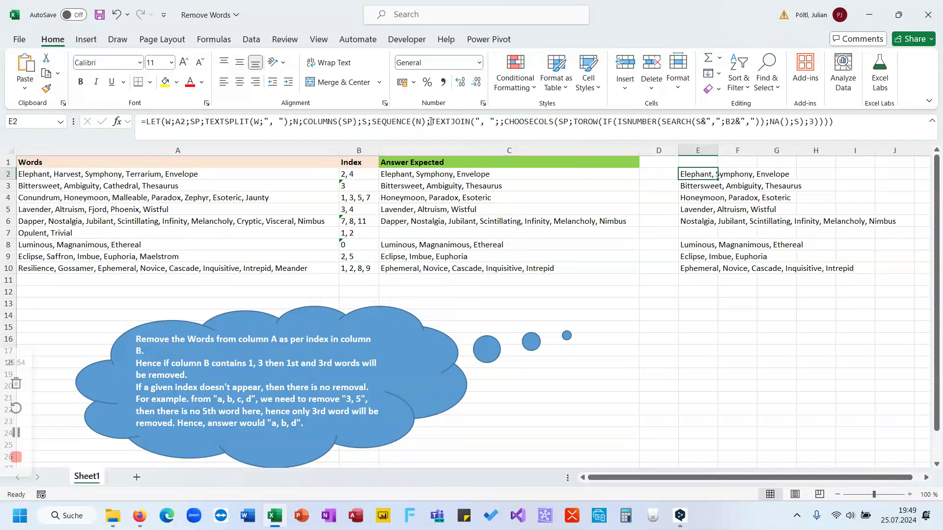
Wrap the TEXTJOIN expression in IFERROR with "" as the error value and commit the formula in E2
click(429, 121)
text(IFERROR()
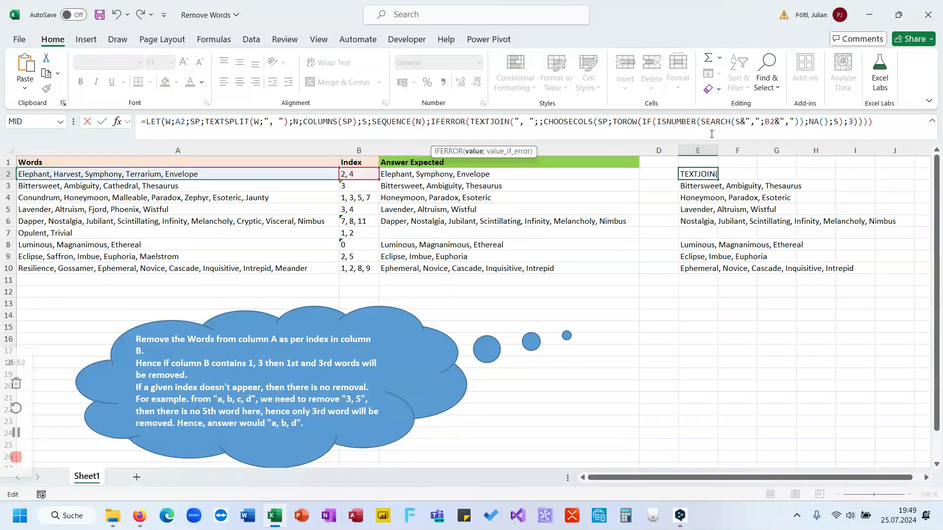
click(899, 123)
text(;""))
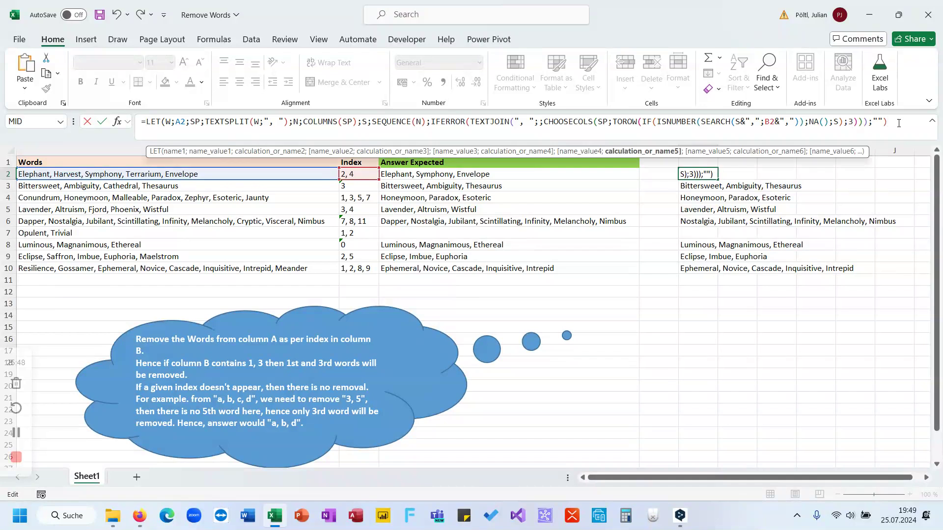
key(Return)
key(Return)
key(Up)
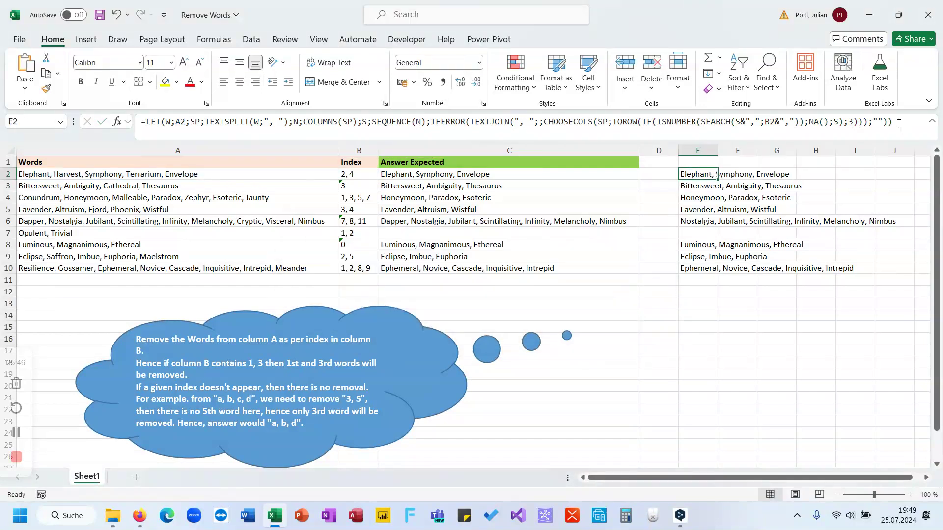
Clear the filled-down formulas in E3:E10, keeping only the formula in E2
click(705, 188)
key(shift+Down)
key(shift+Down)
key(shift+Down)
key(shift+Down)
key(shift+Down)
key(shift+Down)
key(shift+Down)
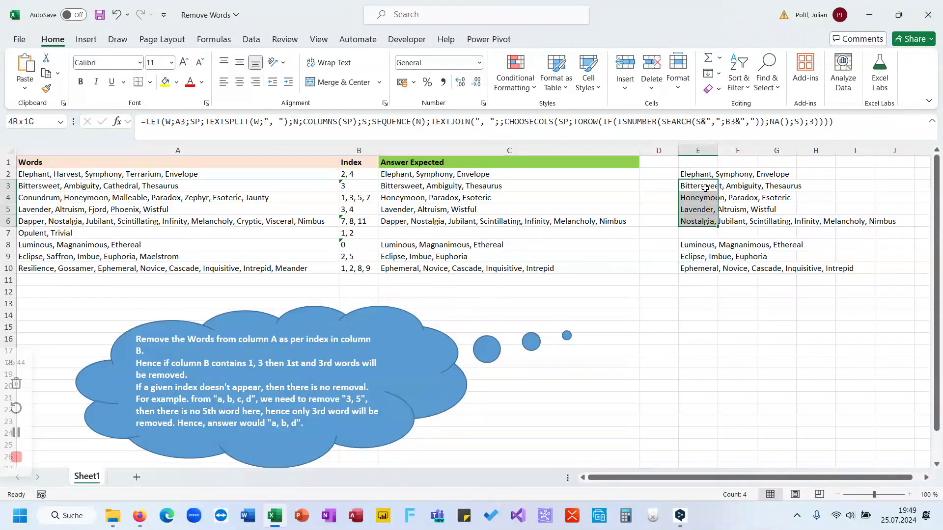
key(Delete)
Wrap the LET formula in E2 in MAP over A2:A10 with a LAMBDA that takes the parameter W
click(699, 175)
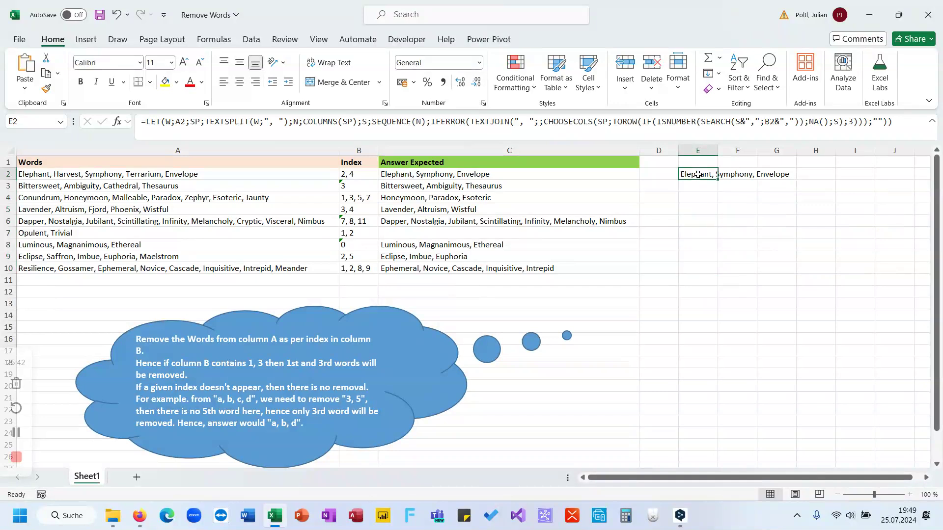
click(146, 123)
text(Ma)
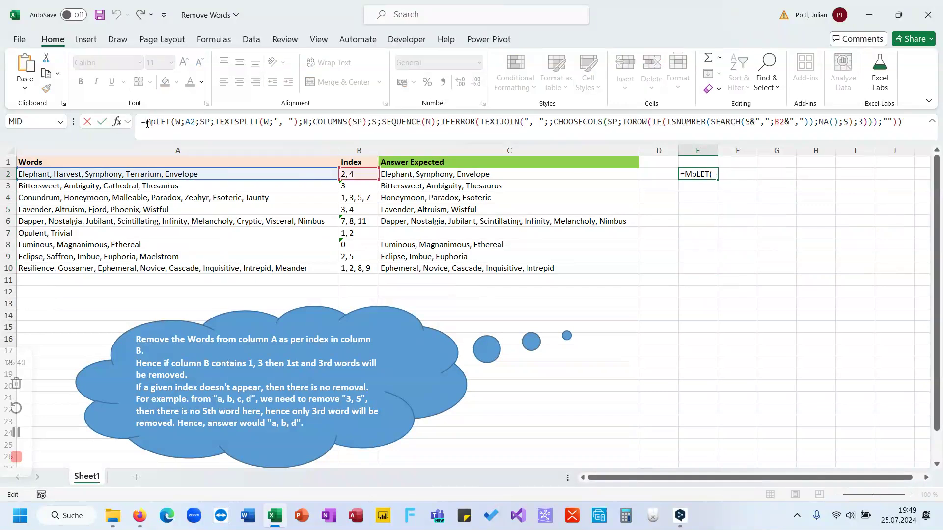
text(P()
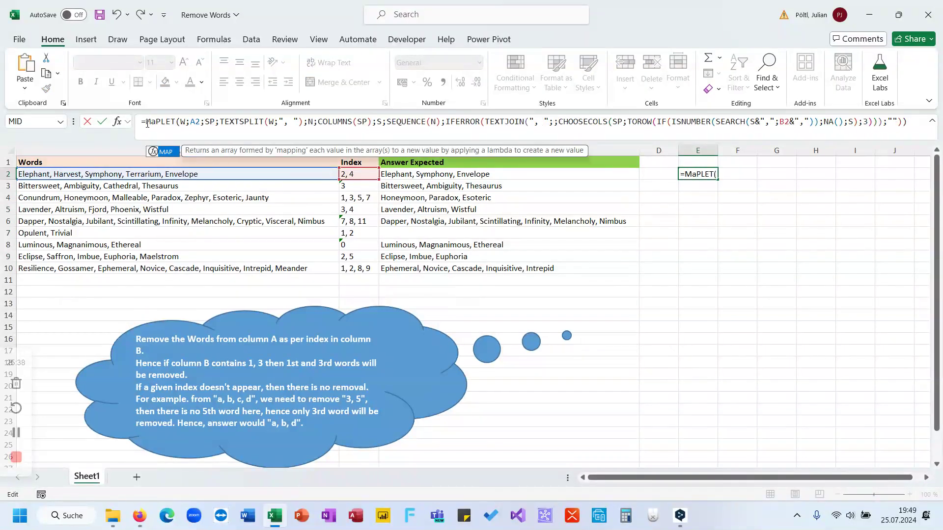
drag(159, 174, 152, 264)
text(;Lam)
key(Tab)
text(W;)
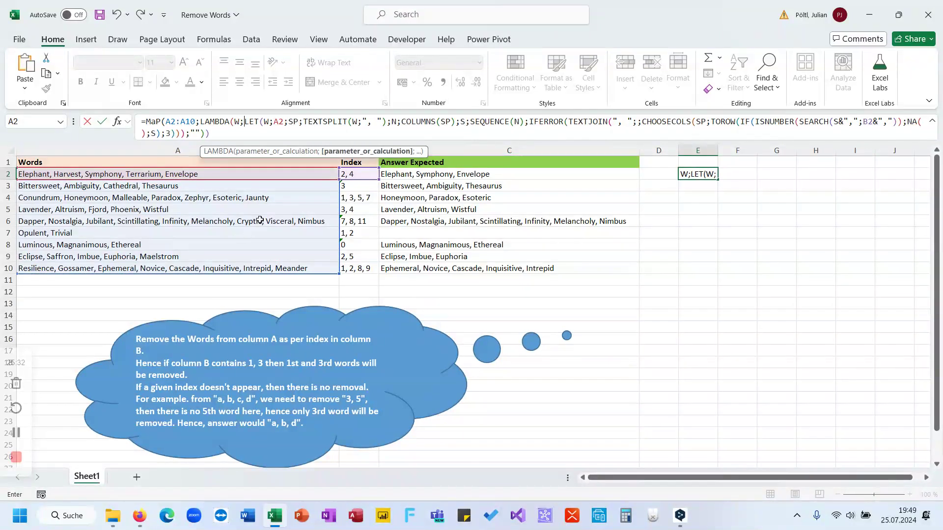
Remove the W;A2 pair from LET, close the LAMBDA and MAP parentheses, and commit the formula in E2
drag(288, 122, 266, 124)
key(BackSpace)
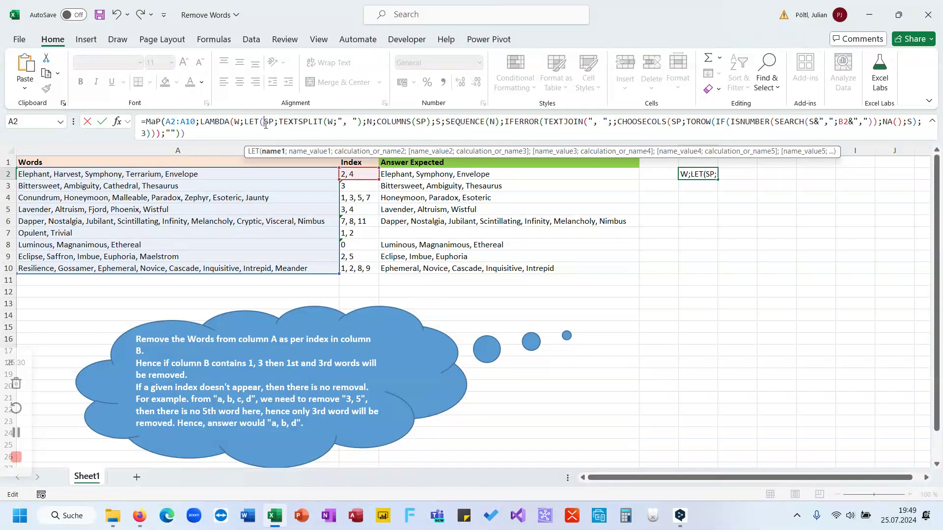
key(Tab)
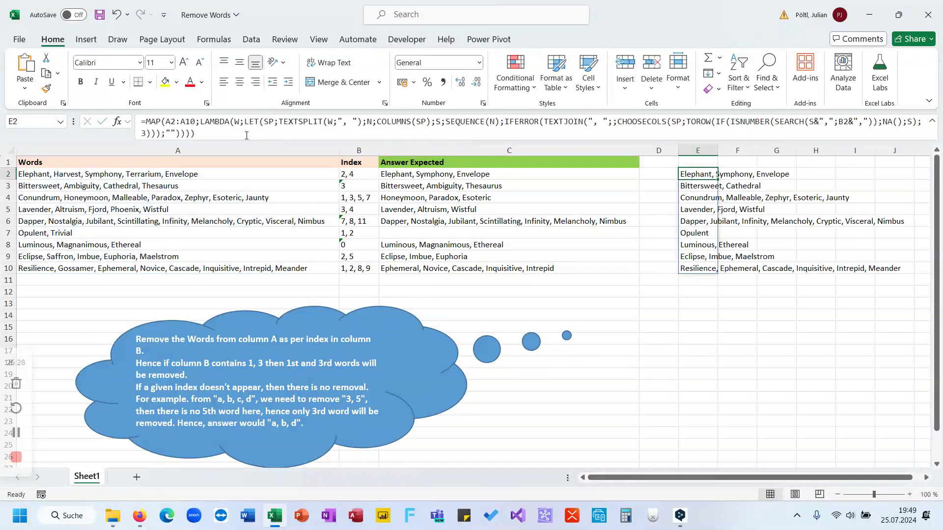
Enter =E2#=C2:C10 in G2 to compare the mapped results with the expected answers
key(Left)
key(Right)
key(Right)
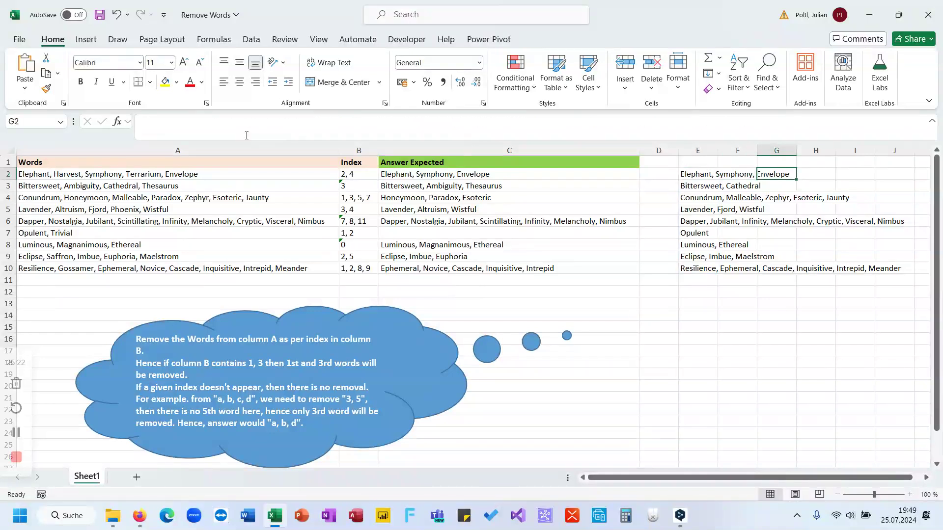
text(=)
key(Left)
key(Left)
text(#=)
key(Left)
key(Left)
key(Left)
key(Left)
key(ctrl+shift+Down)
key(Return)
key(Up)
key(Down)
key(Left)
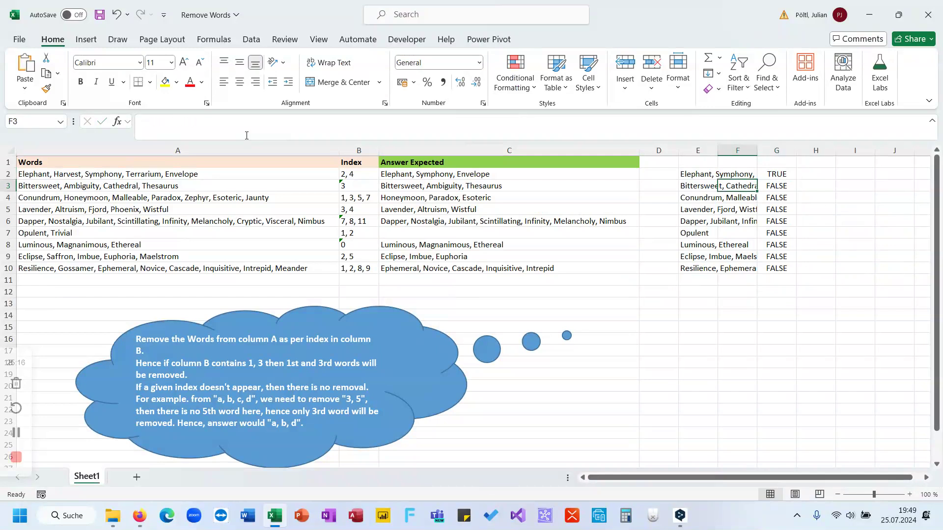
Delete the comparison formula from G2
key(Up)
key(Right)
key(Delete)
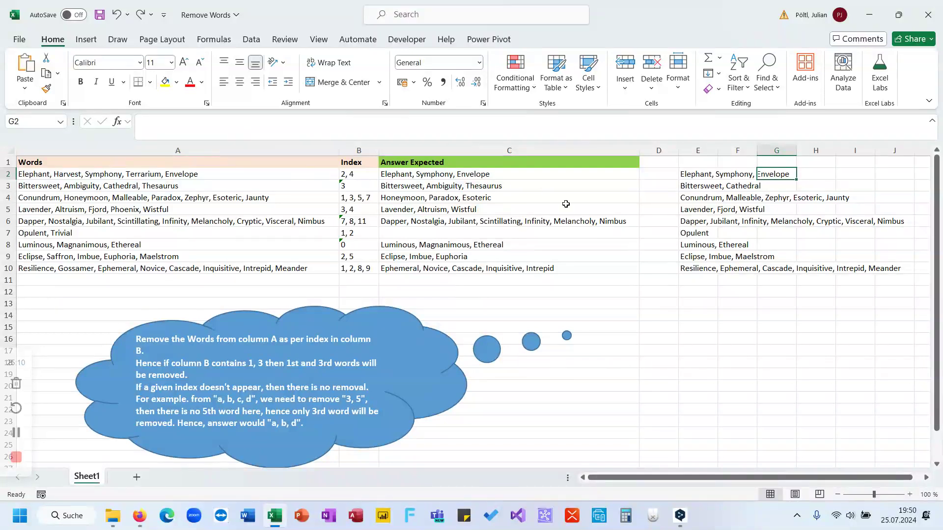
Add B2:B10 as the second array of the MAP function in E2
key(Left)
key(Left)
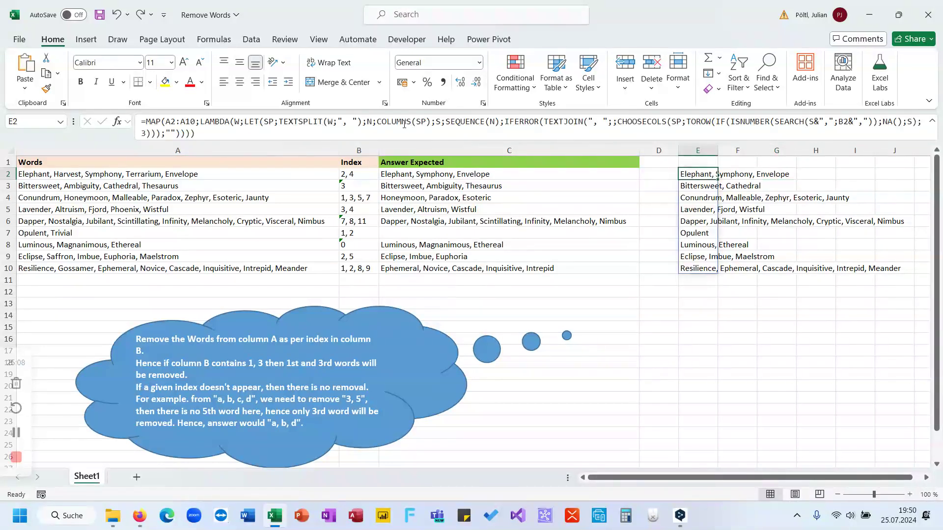
click(362, 122)
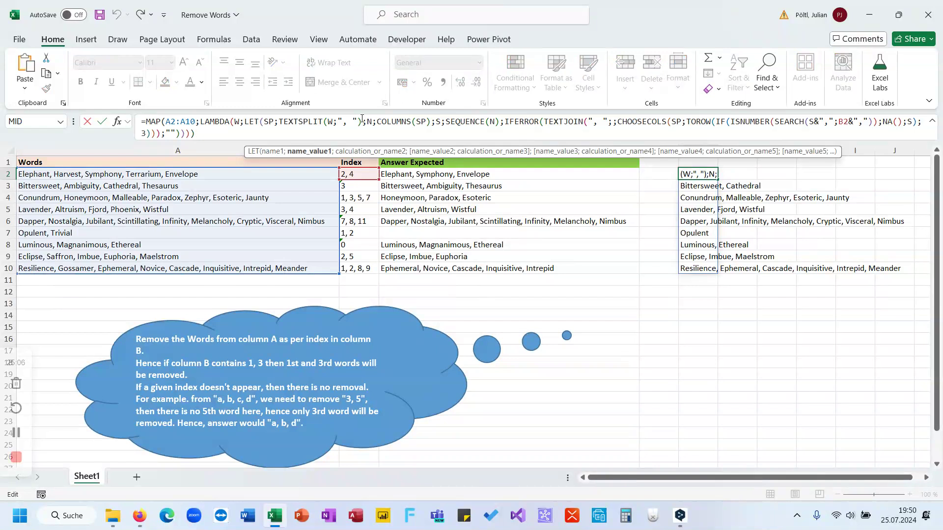
click(845, 122)
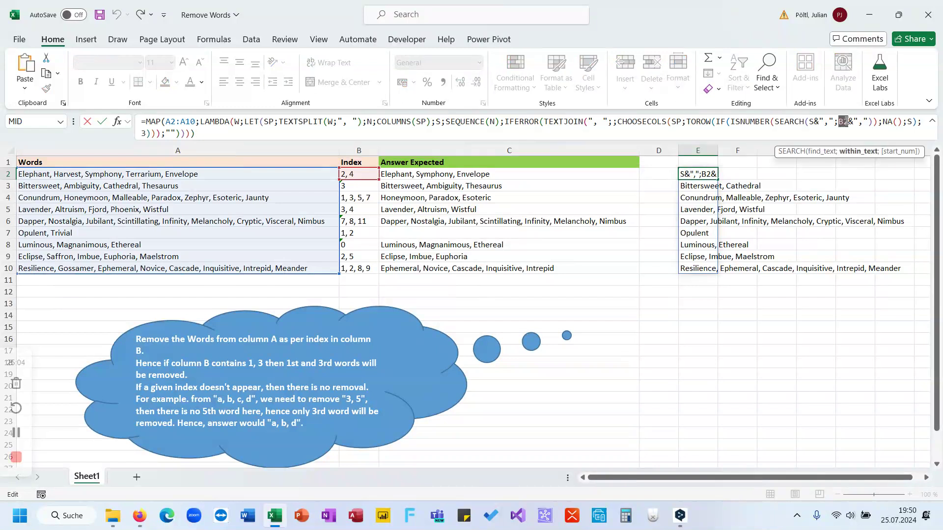
click(196, 123)
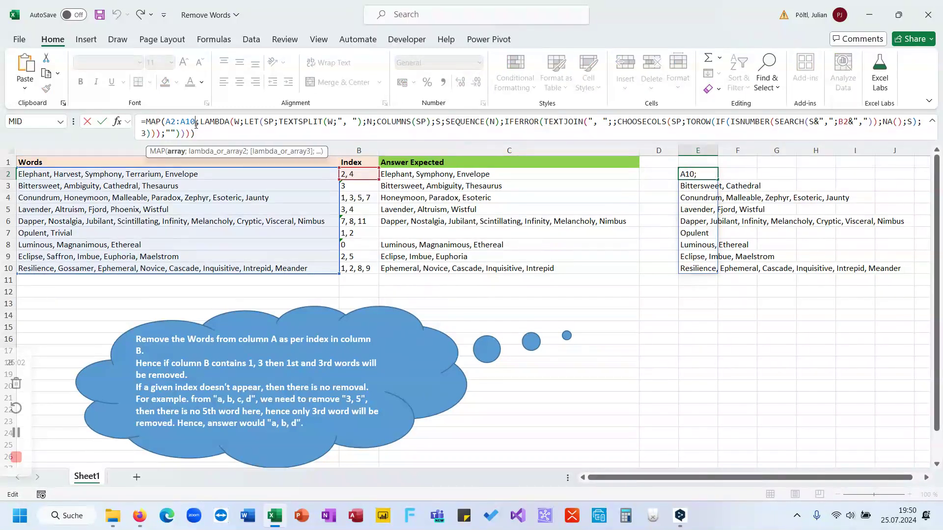
text(;)
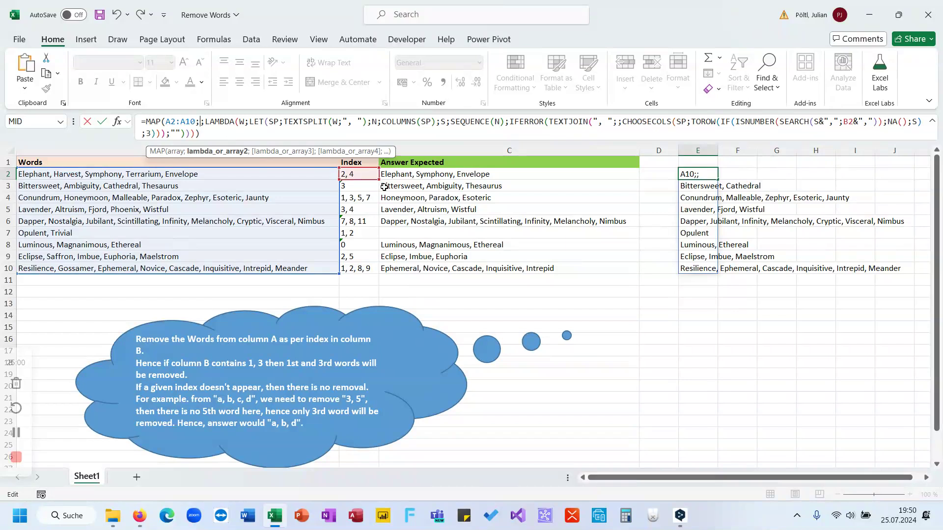
drag(363, 175, 363, 268)
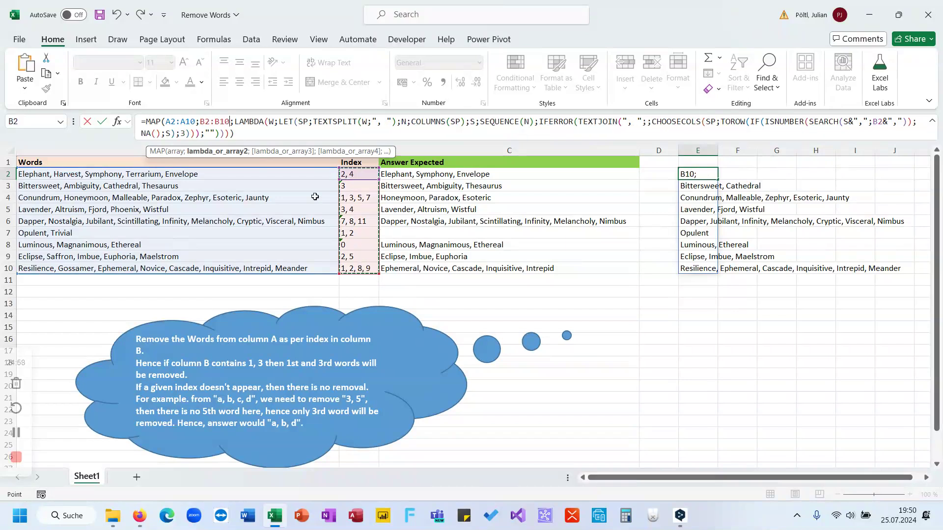
Add I as the second LAMBDA parameter, replace B2 in the SEARCH function with I, and commit the formula
click(279, 123)
text(I;)
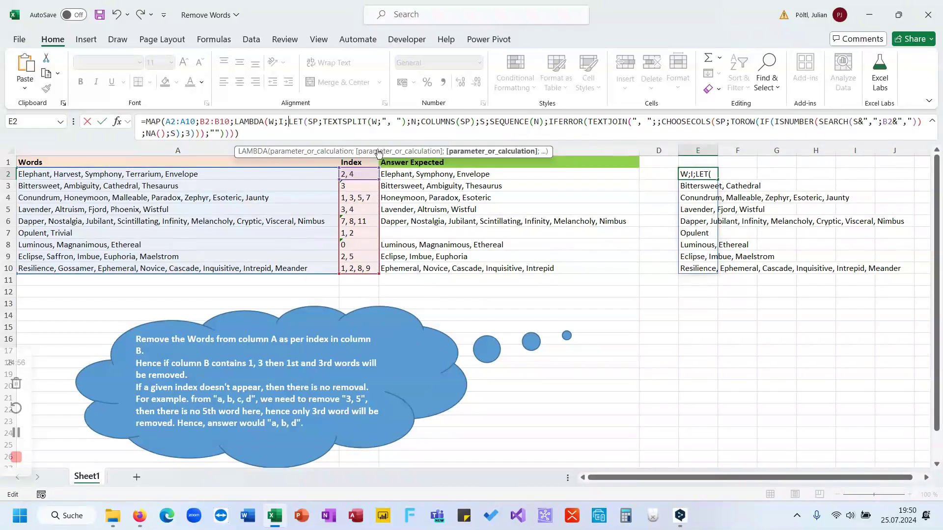
double_click(888, 122)
text(I)
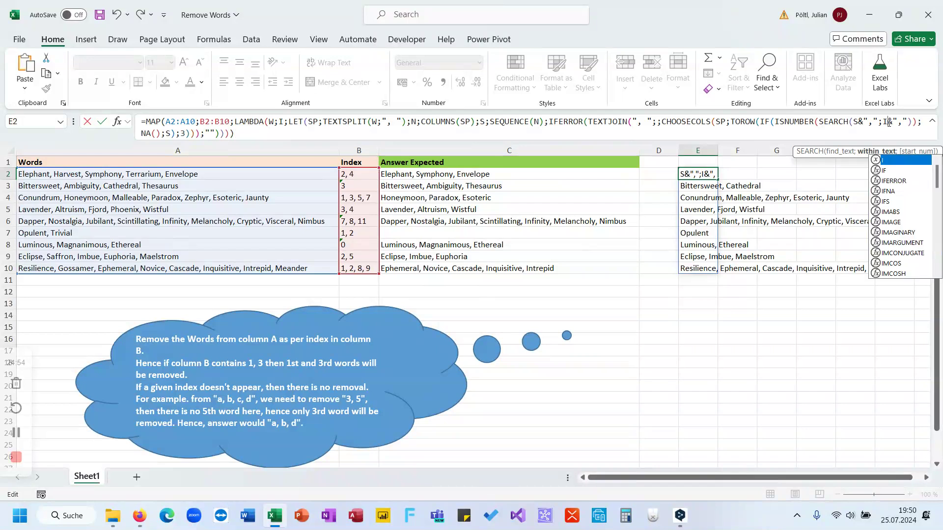
key(Return)
Compare the corrected spill results with the expected answers again by entering =E2#=C2:C10 in G2
key(Up)
key(Right)
key(Right)
text(=)
key(Left)
key(Left)
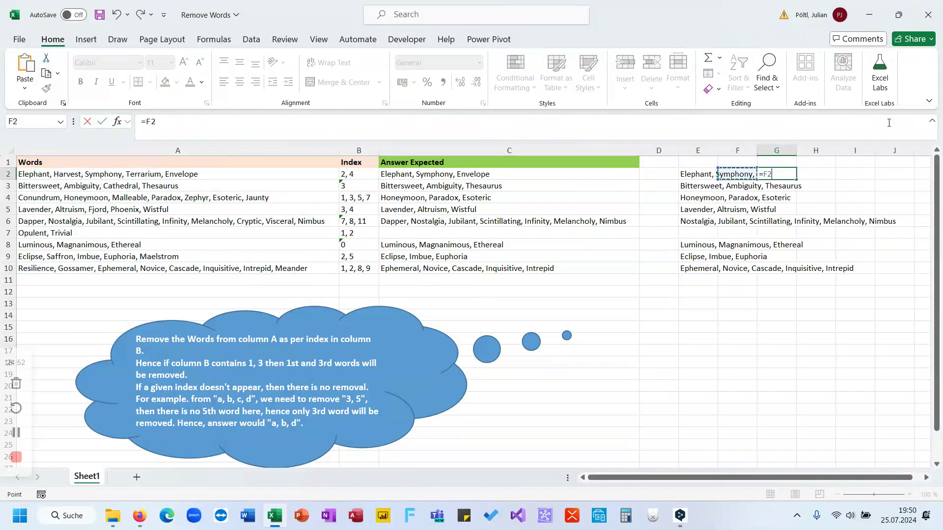
key(ctrl+shift+Down)
key(ctrl+shift+Up)
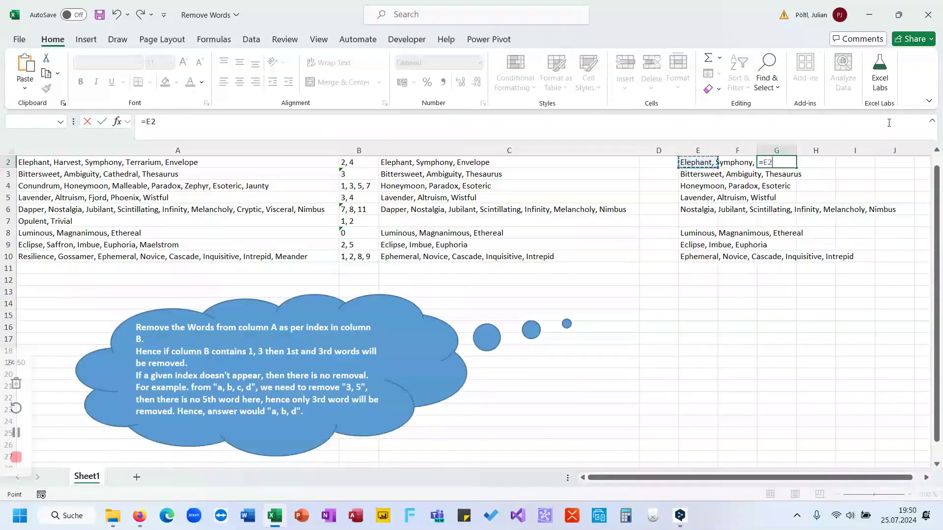
text(=)
key(Left)
key(Left)
key(Left)
key(Left)
key(Left)
key(Right)
key(ctrl+shift+Down)
key(ctrl+shift+Down)
key(ctrl+shift+Down)
key(ctrl+Return)
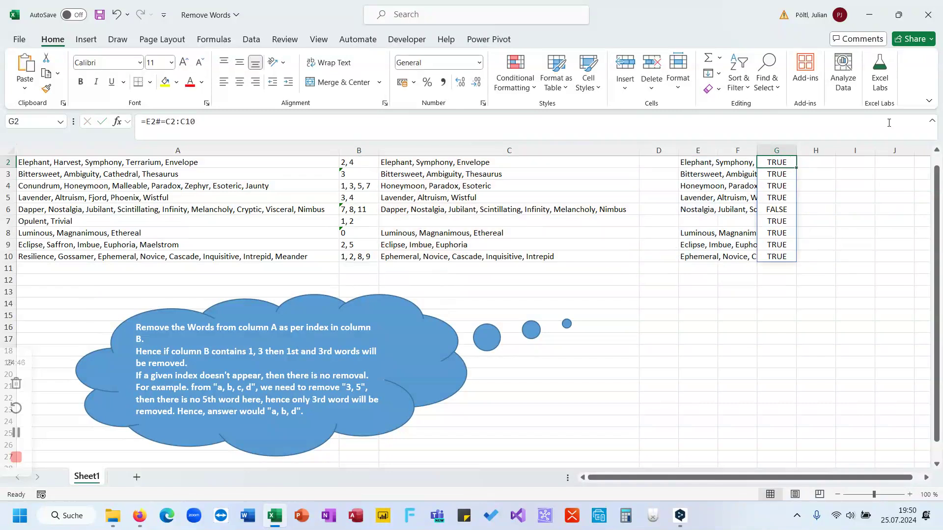
Autofit the width of column E so the full results show beside the comparison column
click(716, 211)
click(798, 173)
scroll(798, 173, up, 1)
click(777, 151)
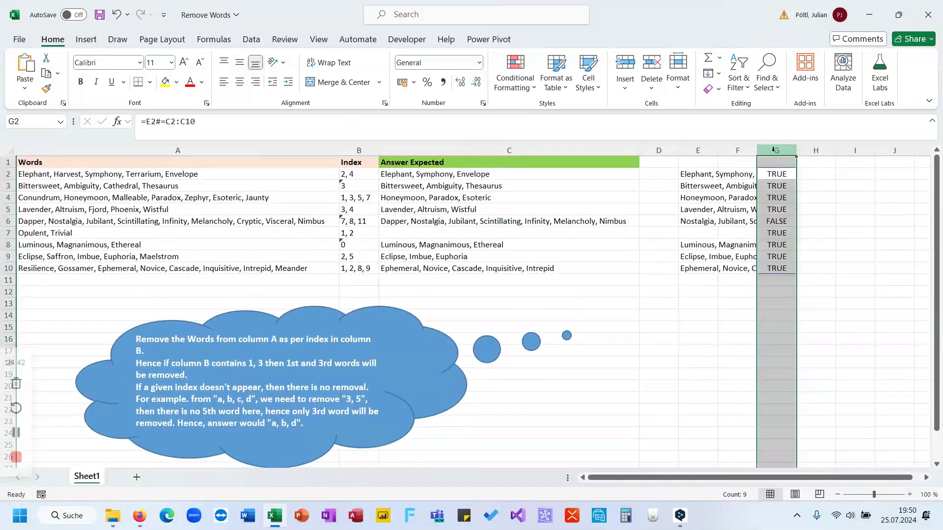
click(724, 150)
double_click(718, 151)
scroll(724, 236, right, 2)
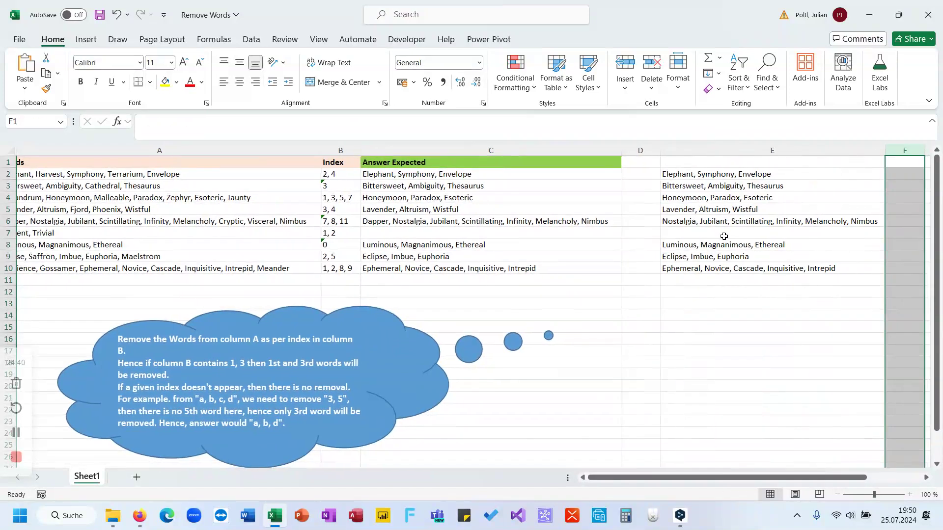
Compare the row 6 result in column E with its words, index list and expected answer
click(631, 224)
scroll(631, 224, left, 2)
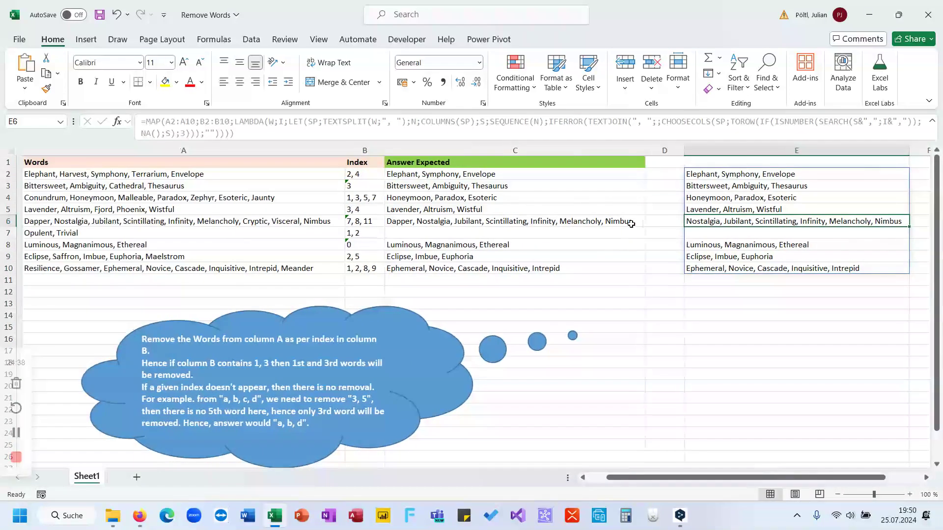
scroll(631, 224, right, 3)
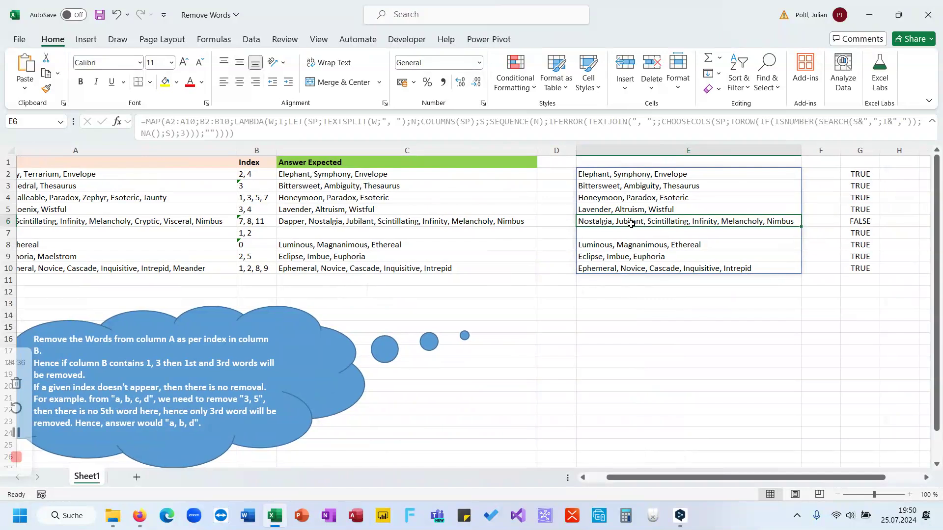
Check the index list in B6 against the row 6 words and the mismatching result in column E
scroll(631, 224, left, 1)
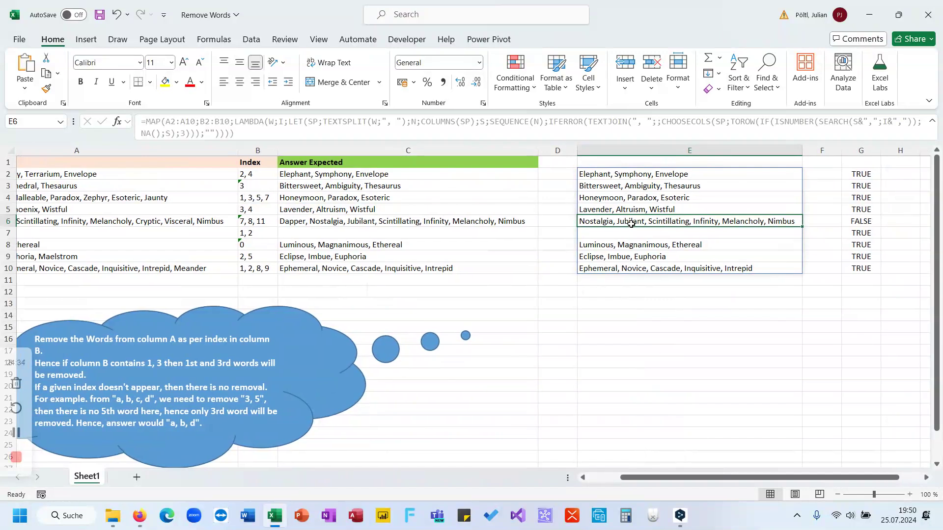
scroll(631, 224, left, 3)
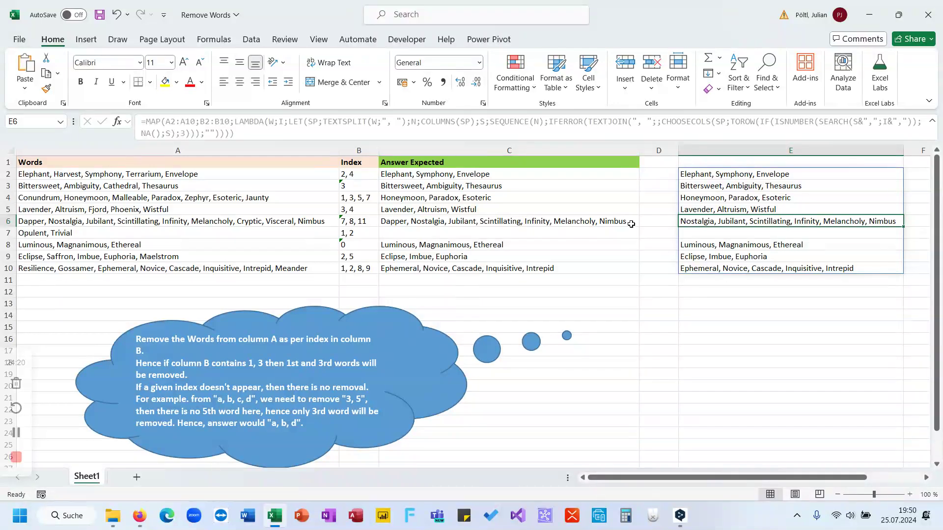
scroll(631, 224, right, 3)
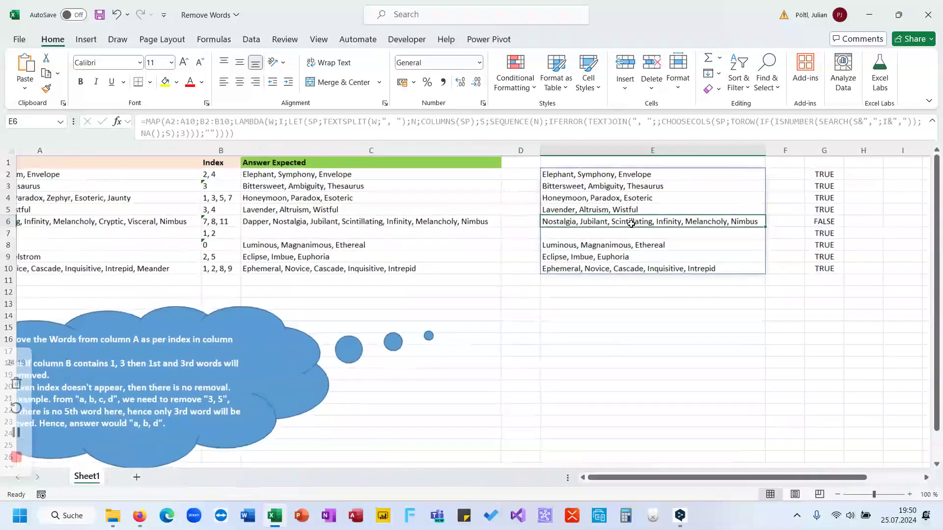
click(231, 219)
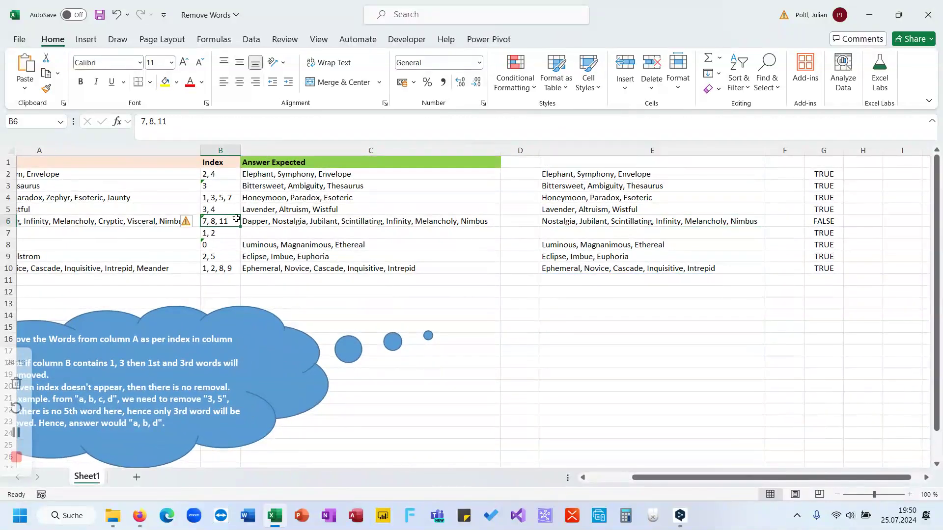
Change SEARCH in the E2 formula to look for ", "&S&"," within ", "&I&"," and commit the formula
click(572, 167)
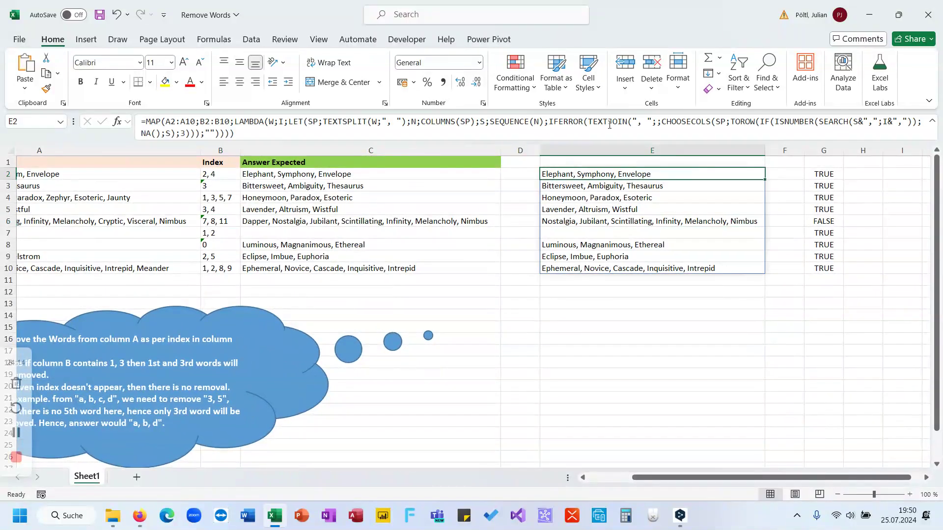
click(853, 122)
text(",","&)
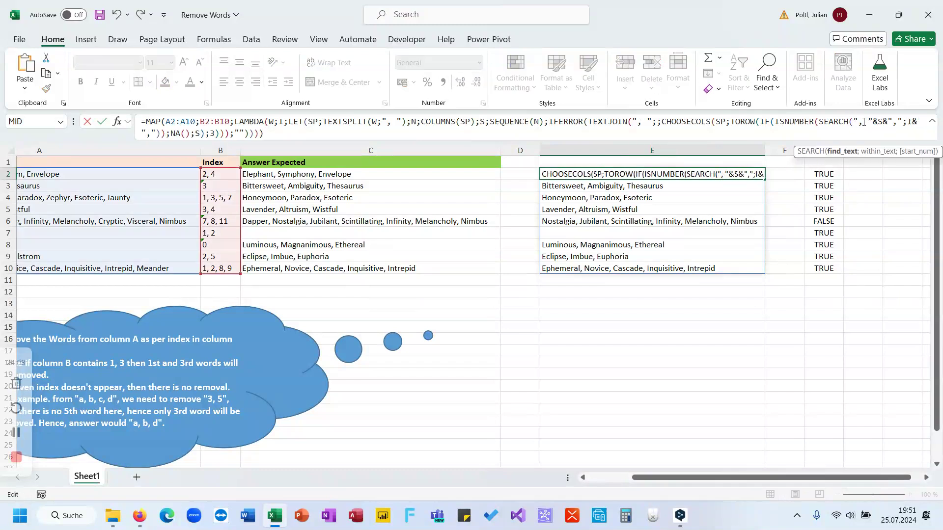
click(905, 121)
text(", ")
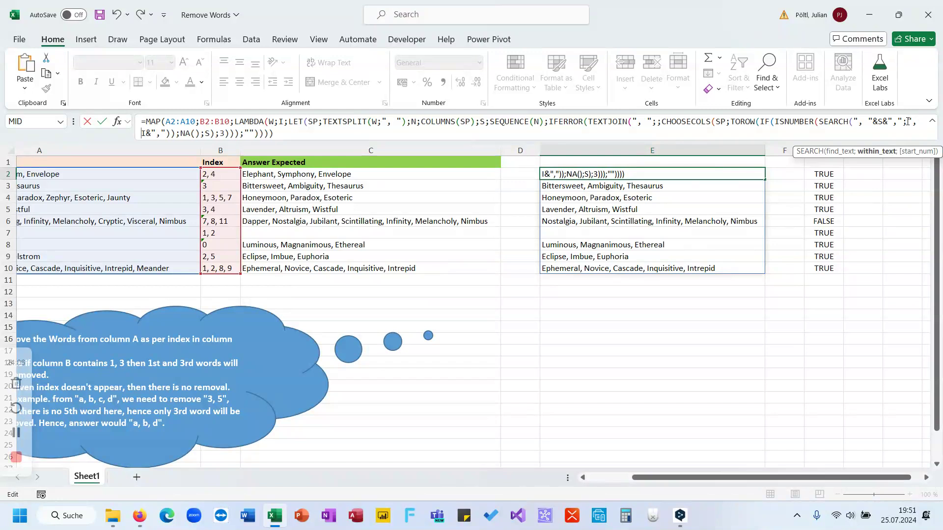
key(Return)
key(Return)
key(Right)
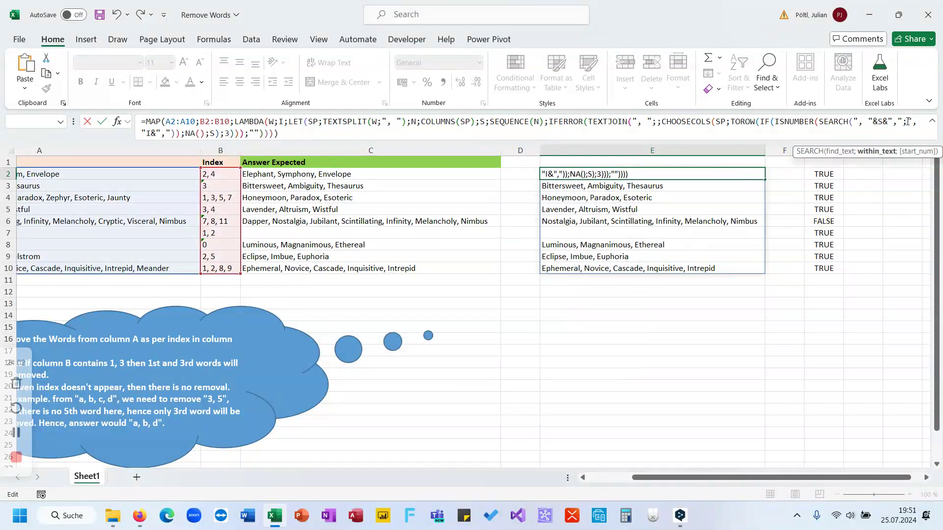
text(&)
key(Return)
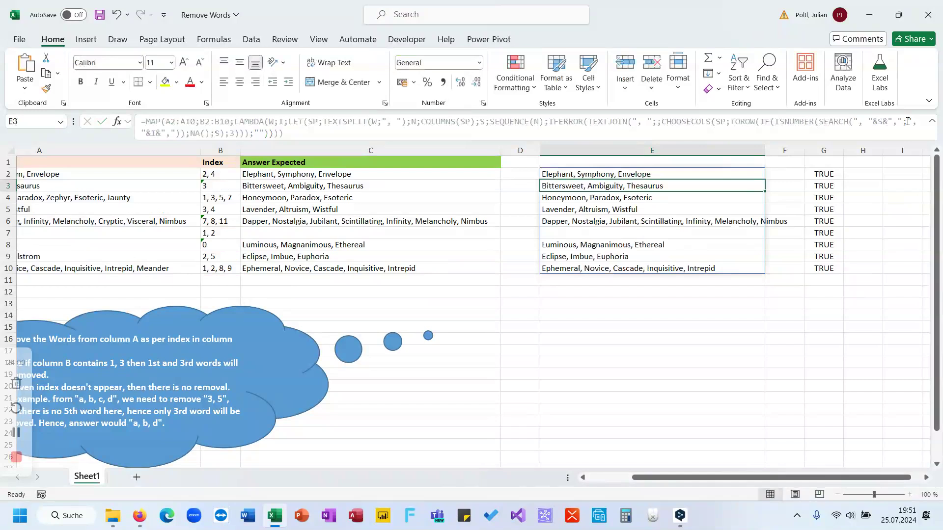
Clear the comparison results from column G and reselect E2
key(Right)
key(Right)
key(Left)
key(Left)
key(Left)
key(Right)
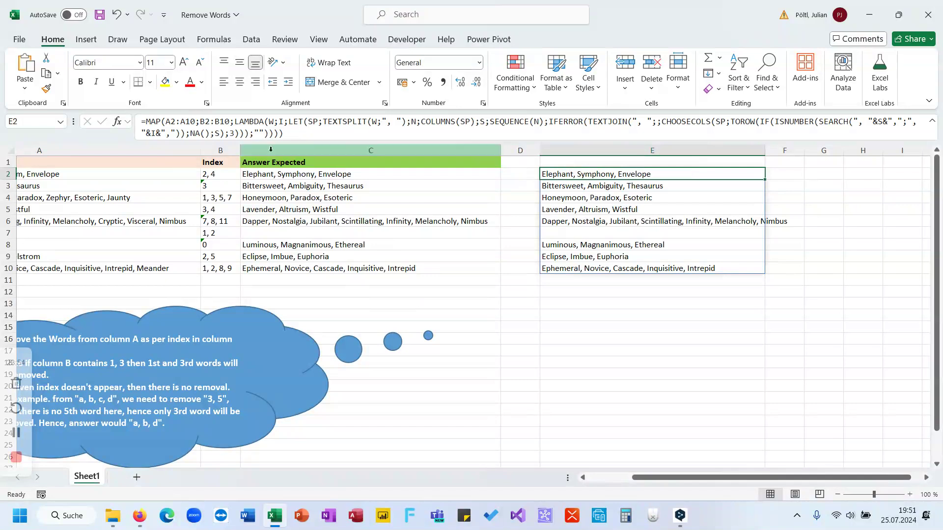
scroll(292, 190, left, 5)
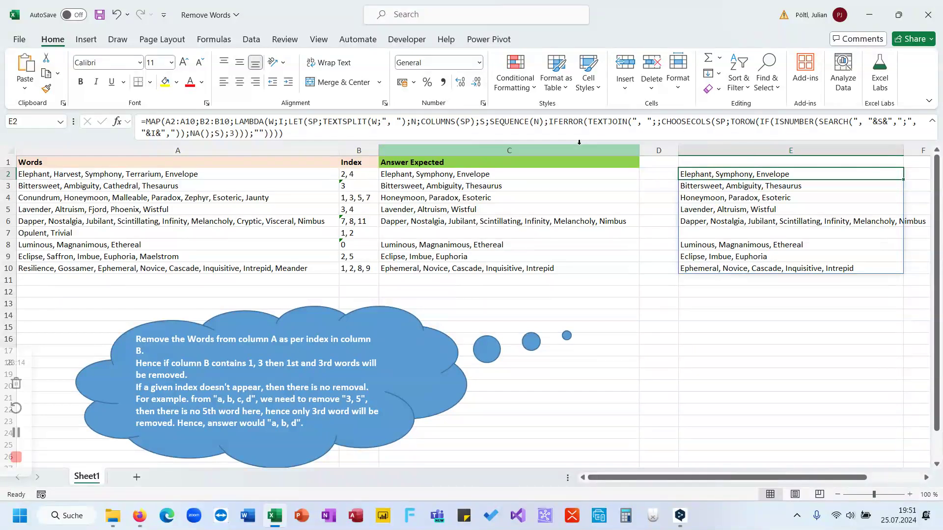
click(207, 134)
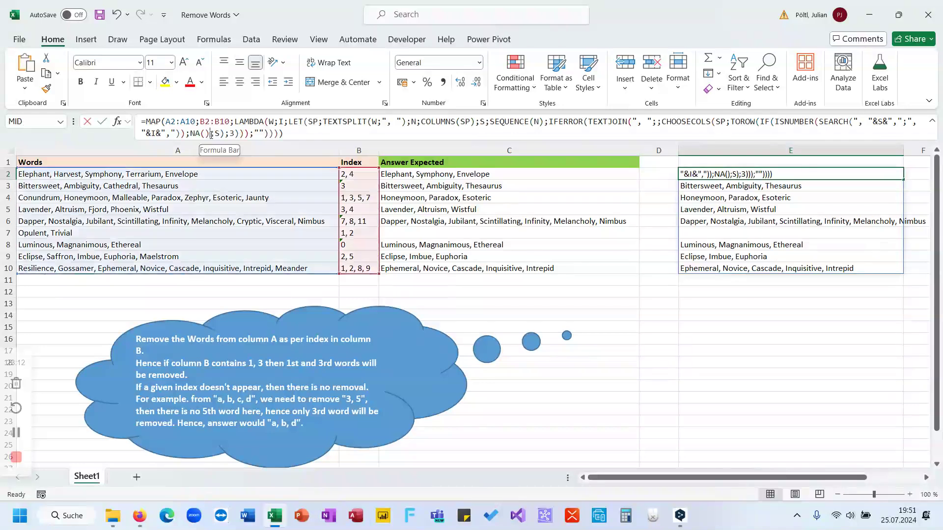
key(Delete)
key(BackSpace)
key(BackSpace)
key(BackSpace)
key(ctrl+z)
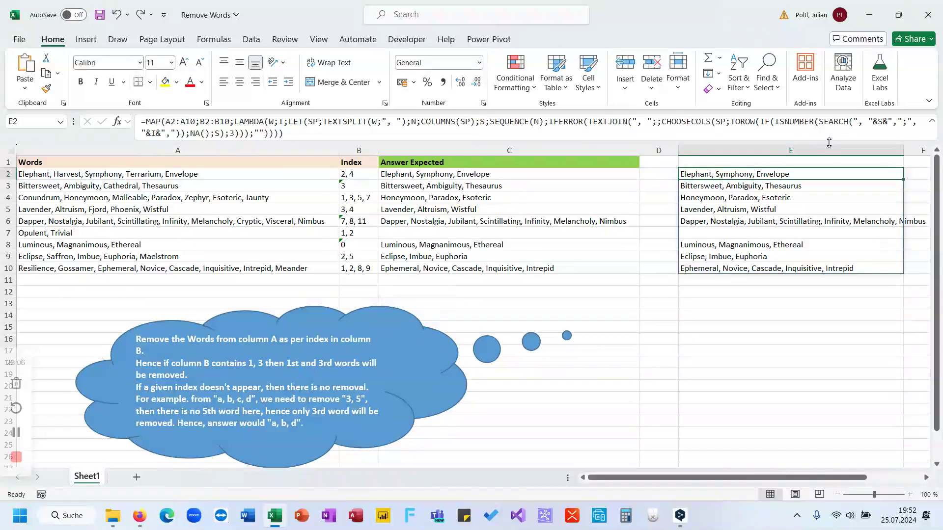
Examine the NA() and S arguments of the IF function in the E2 formula without changing them
drag(210, 135, 191, 136)
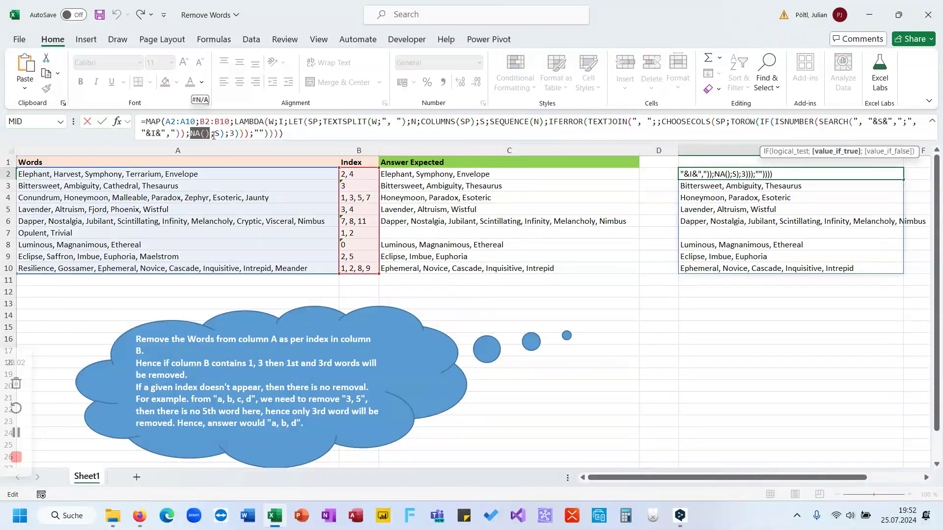
key(Escape)
double_click(214, 134)
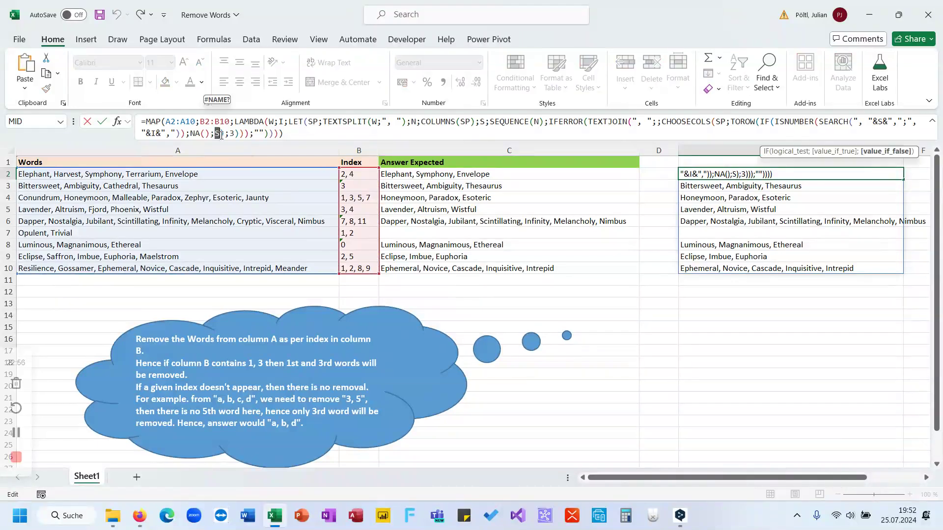
key(Escape)
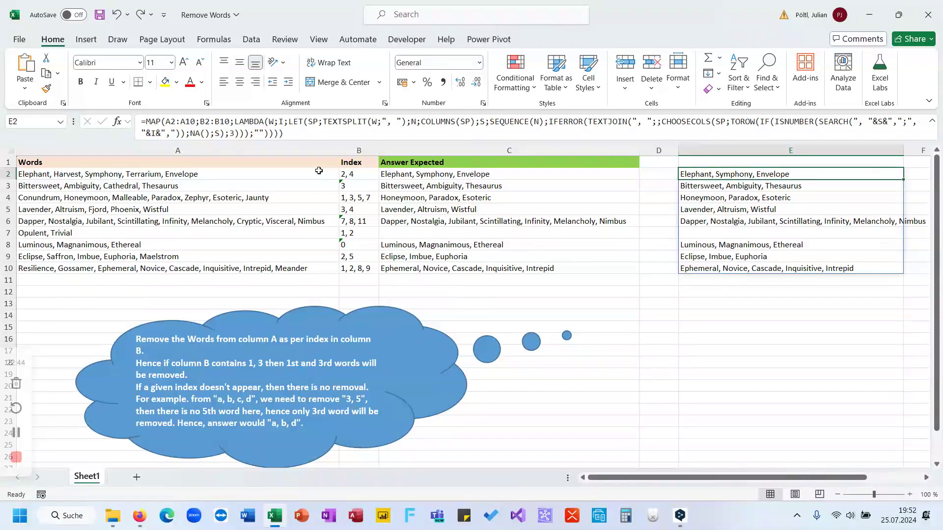
Examine TOROW's ignore argument and the column selection passed to CHOOSECOLS in the E2 formula
click(231, 134)
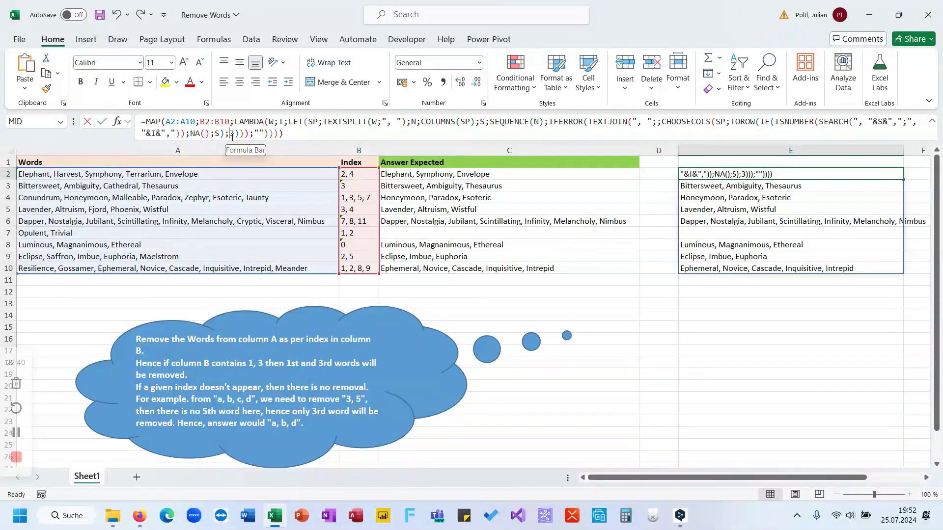
double_click(232, 134)
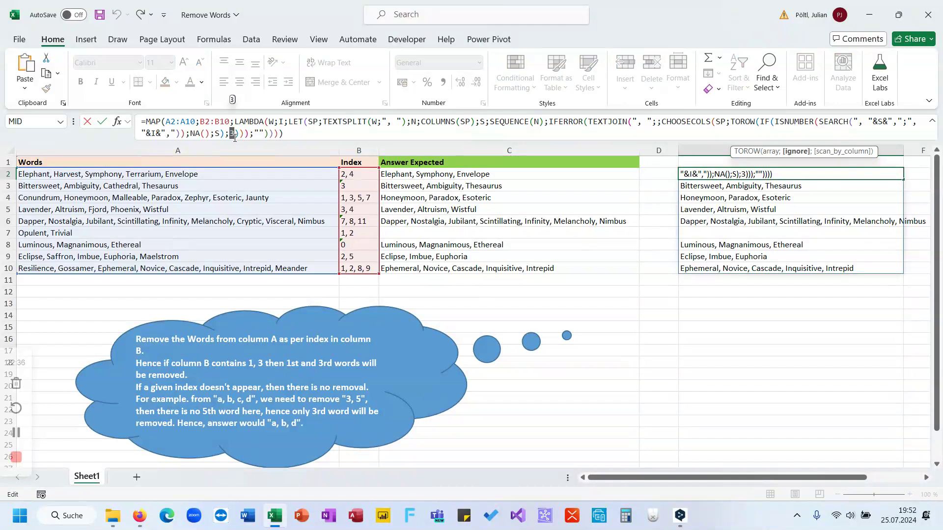
key(Escape)
double_click(688, 122)
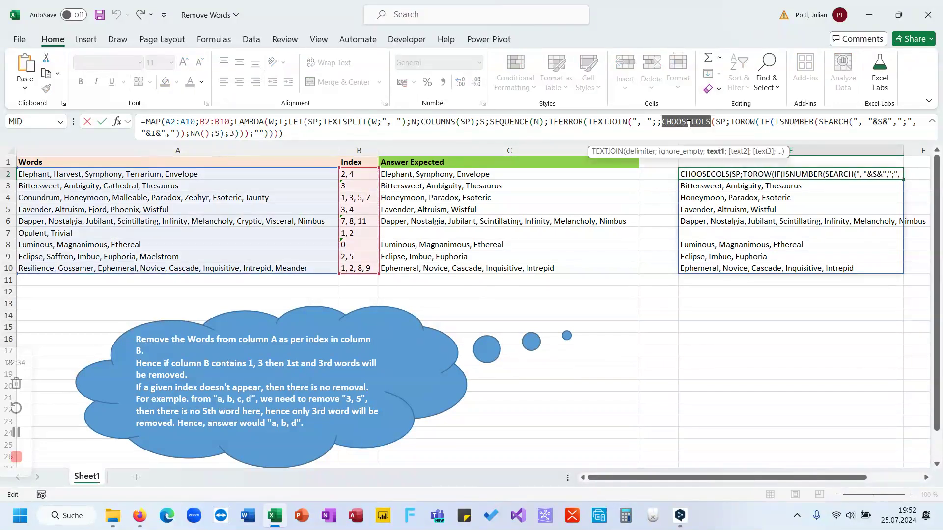
key(Escape)
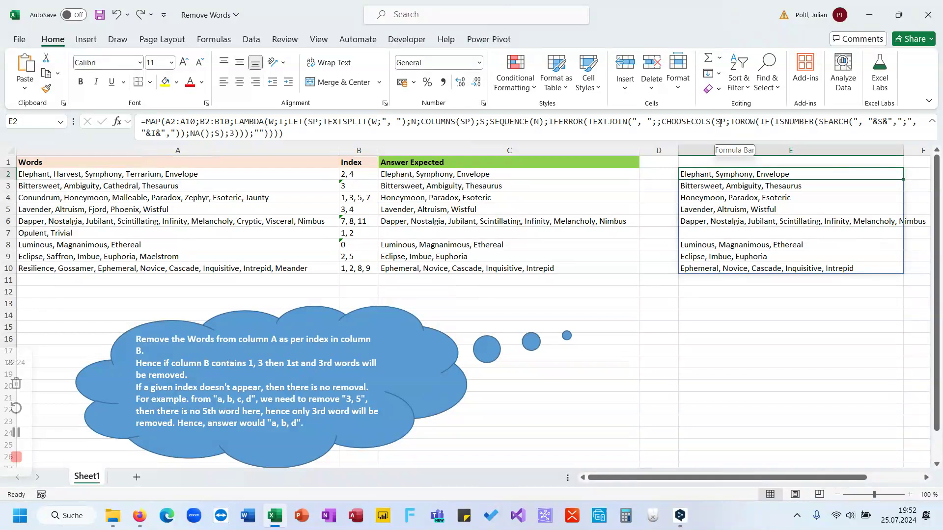
drag(730, 122, 485, 158)
drag(290, 145, 250, 138)
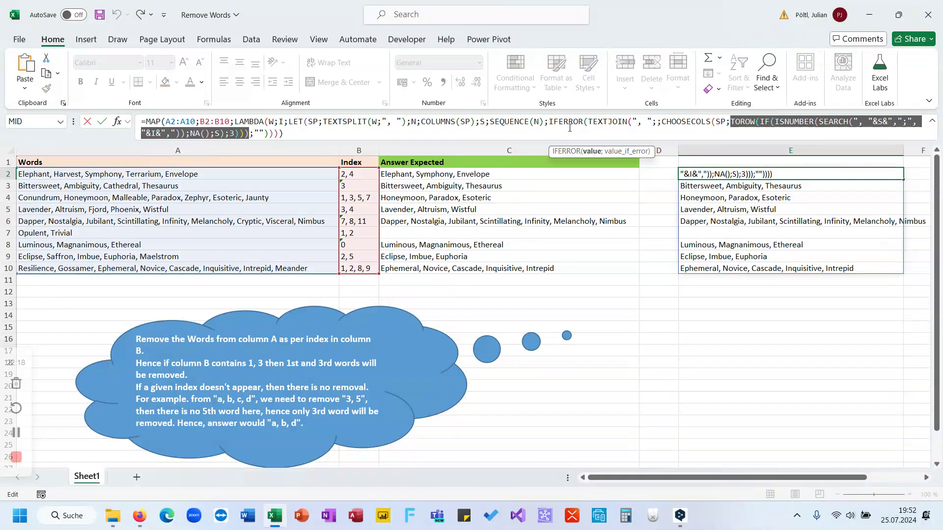
key(Escape)
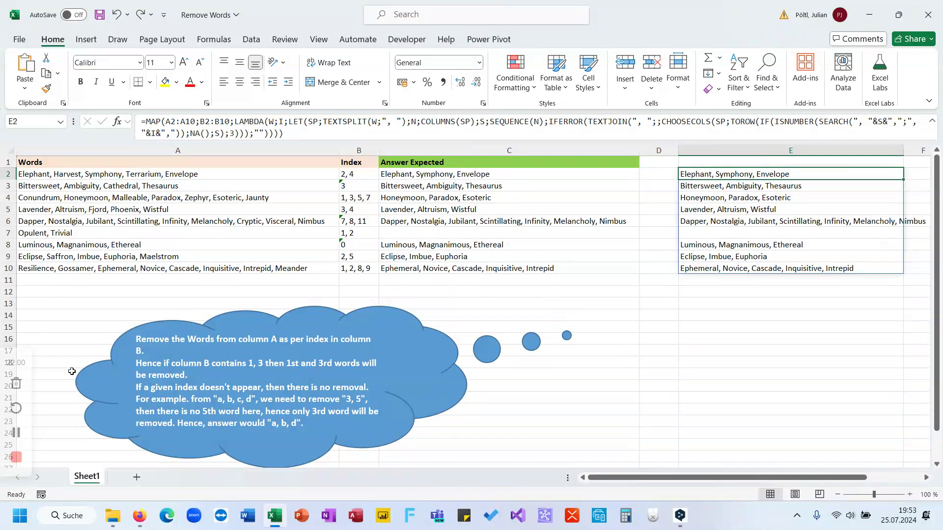
Copy the entire E2 formula, switch to Word and paste it into a new blank document
click(355, 130)
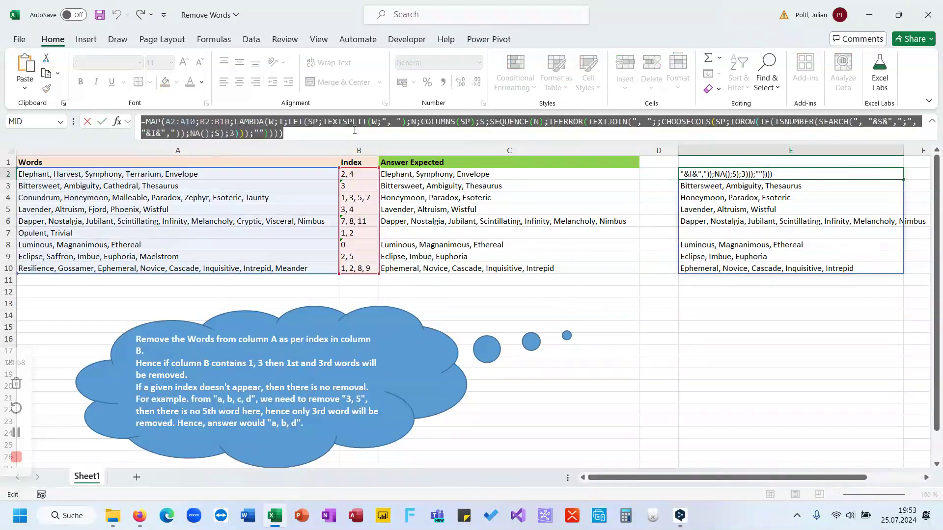
key(ctrl+Return)
click(247, 516)
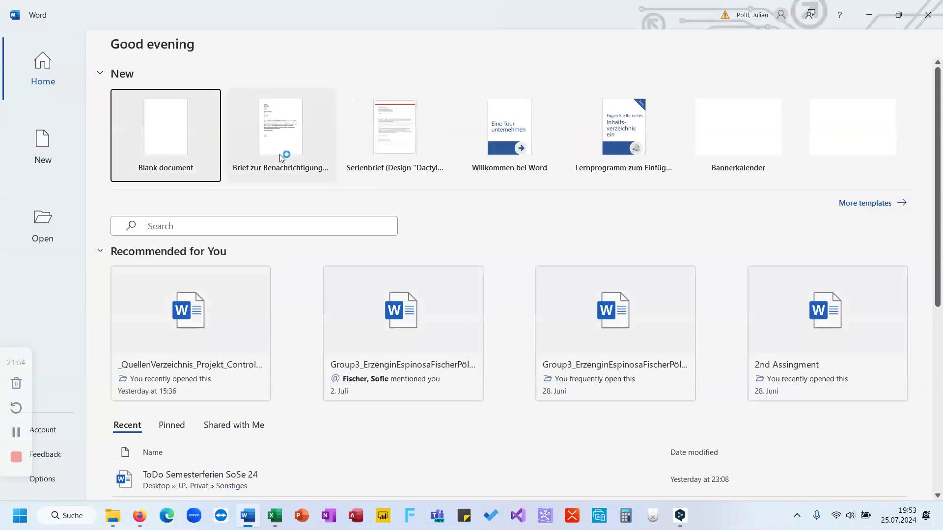
click(199, 147)
key(ctrl+v)
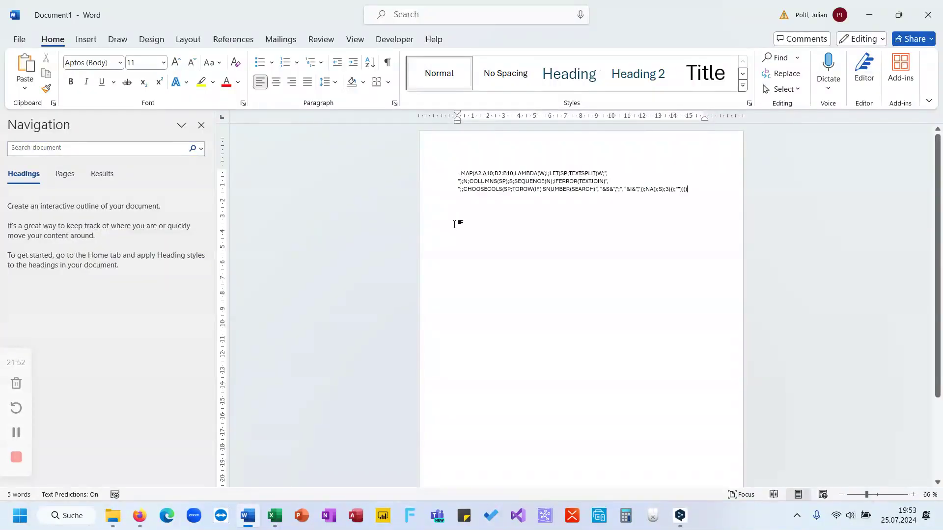
Replace all semicolons in the pasted formula with commas and close Find and Replace
key(ctrl+h)
text(;)
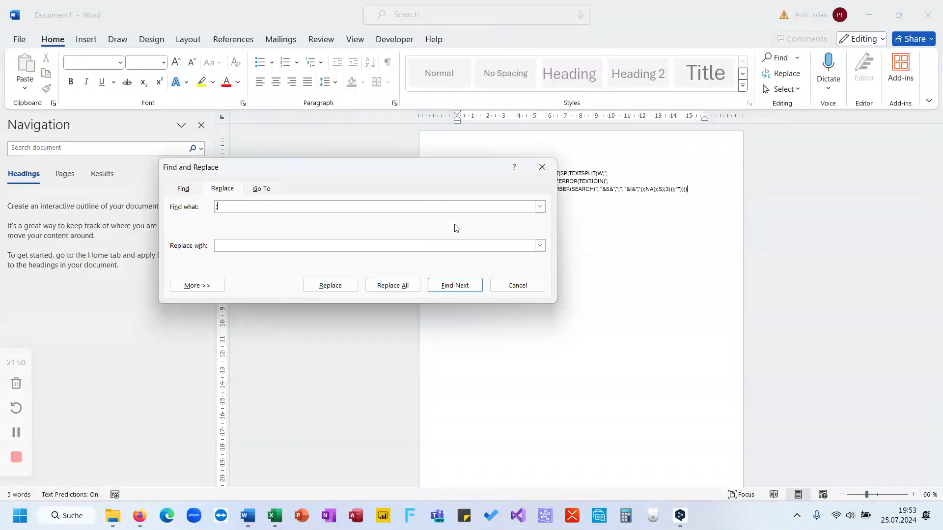
click(392, 285)
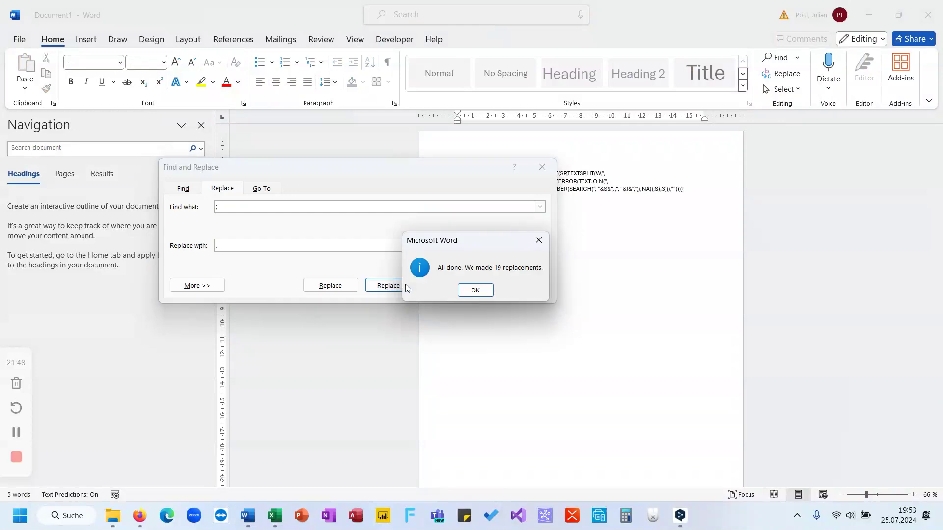
click(474, 290)
click(524, 288)
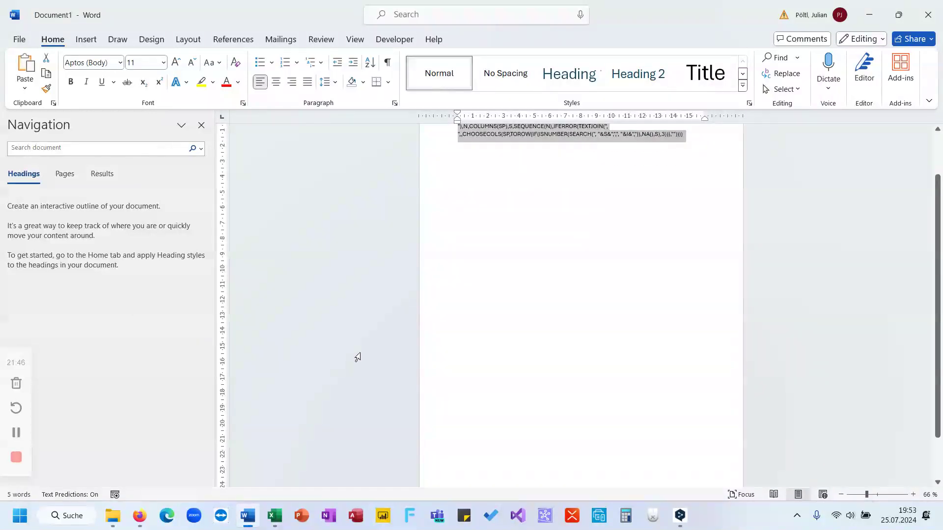
Copy the converted formula, switch to the LinkedIn challenge post in Firefox and paste it into the comment field
click(123, 528)
click(140, 515)
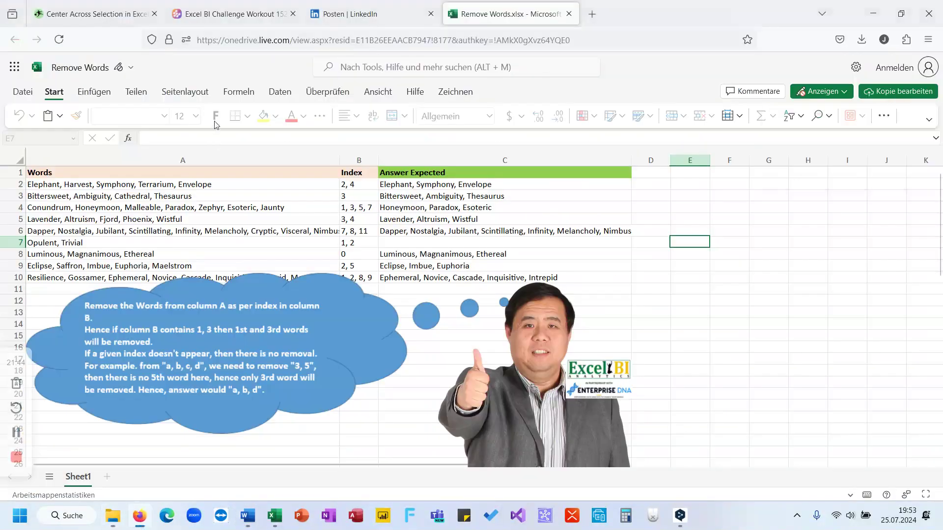
click(368, 14)
scroll(402, 298, down, 5)
click(402, 225)
key(ctrl+v)
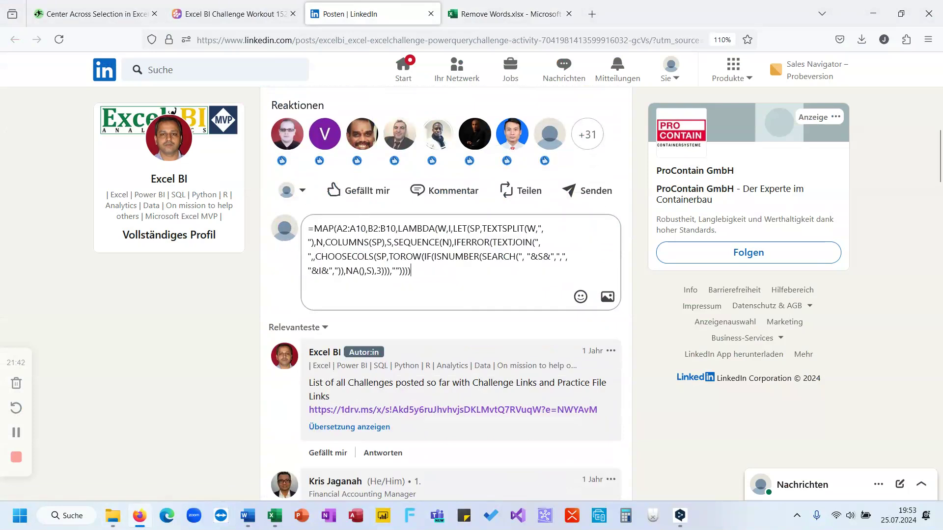
Look through the other formula solutions in the comments below the challenge post
scroll(457, 322, down, 3)
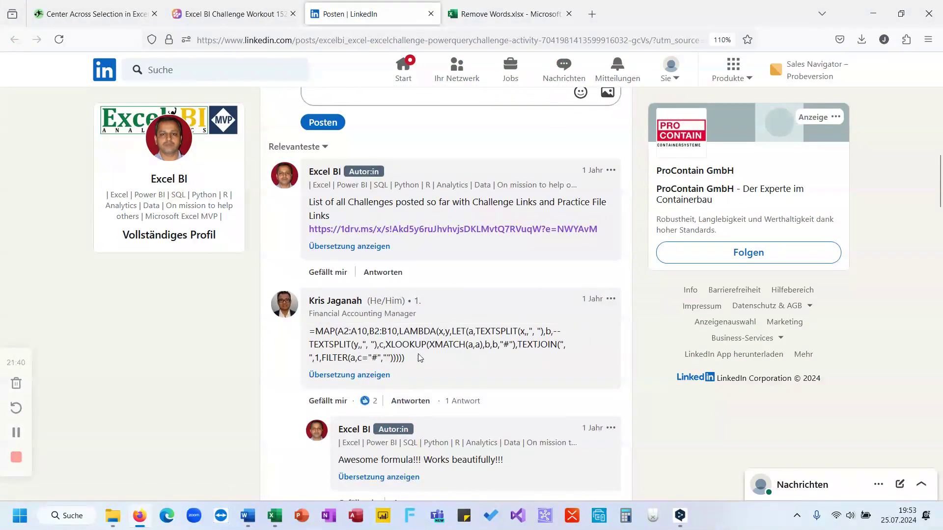
scroll(418, 357, down, 6)
scroll(418, 357, down, 4)
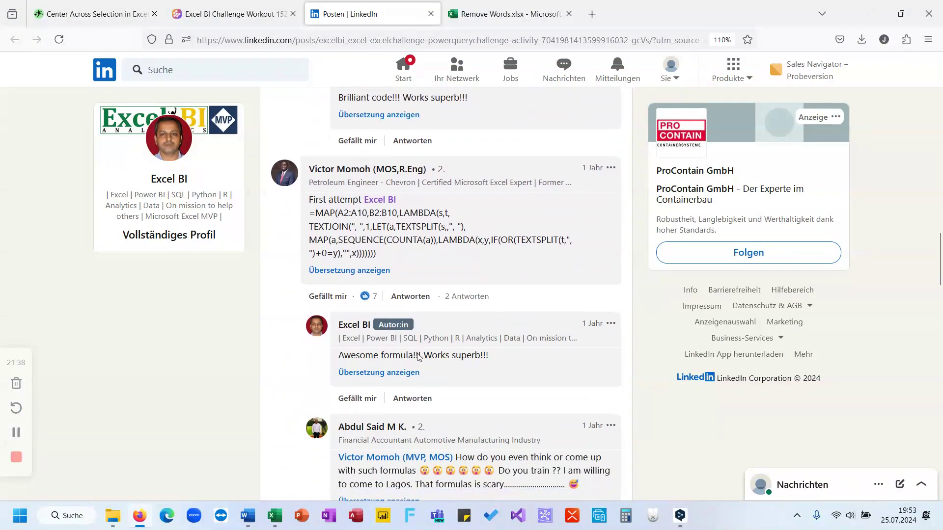
scroll(369, 224, down, 5)
scroll(369, 224, down, 5)
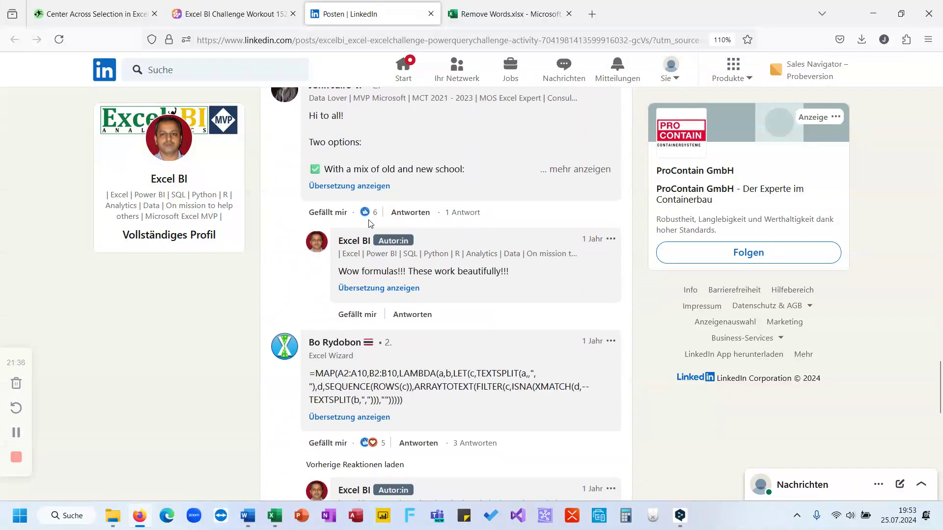
scroll(370, 224, down, 3)
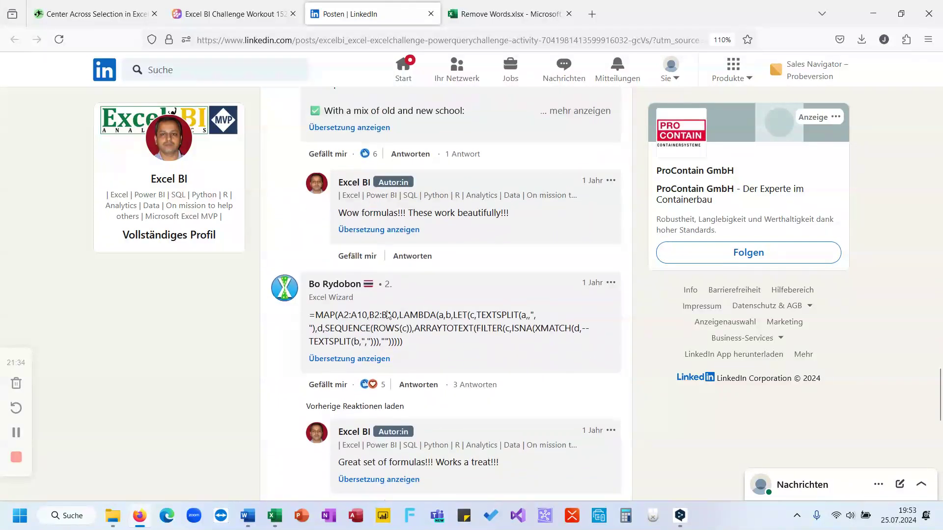
scroll(385, 331, up, 7)
scroll(385, 333, up, 10)
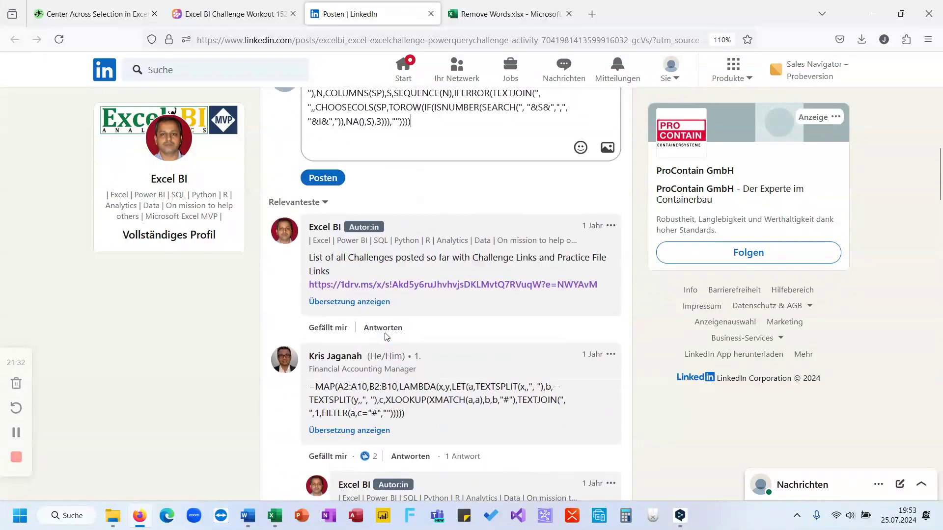
Publish the pasted formula as a comment on the challenge post
click(329, 297)
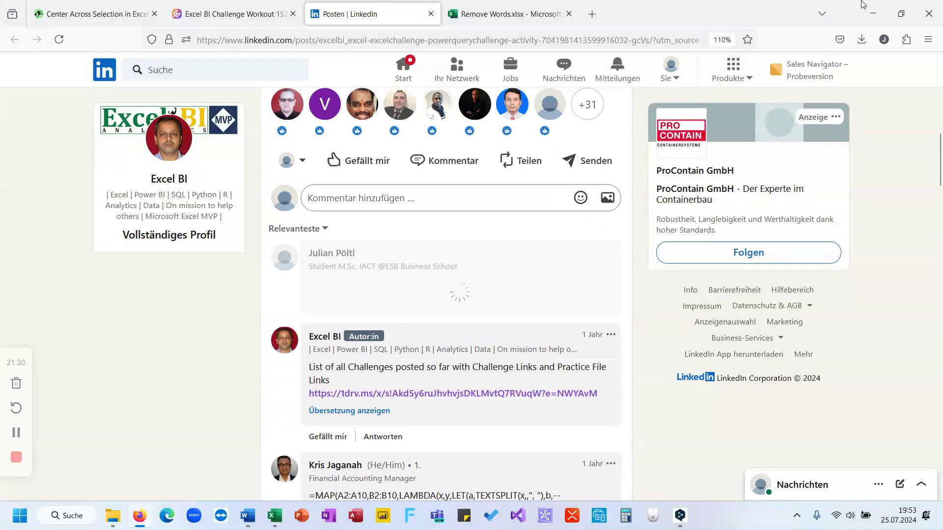